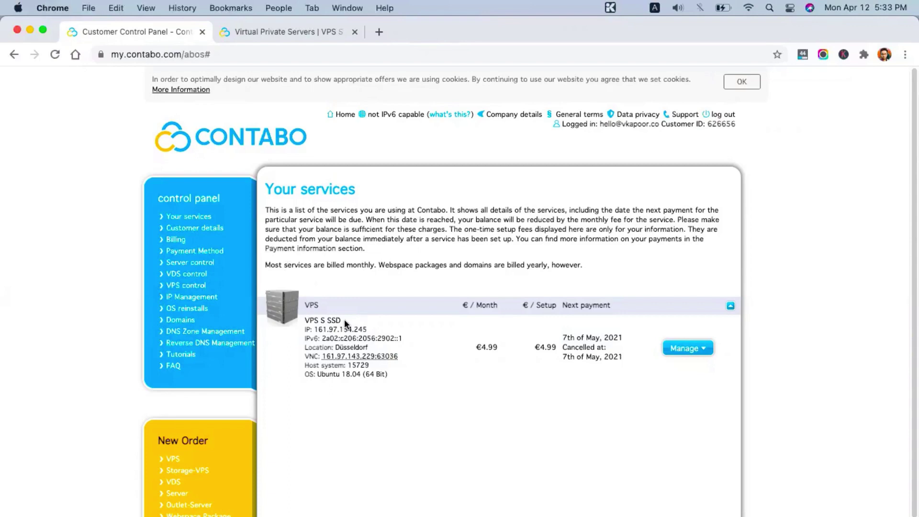
Step: Check the VPS S SSD service's management options, then bring up Contabo's 'Your login data!' email
click(713, 345)
click(833, 484)
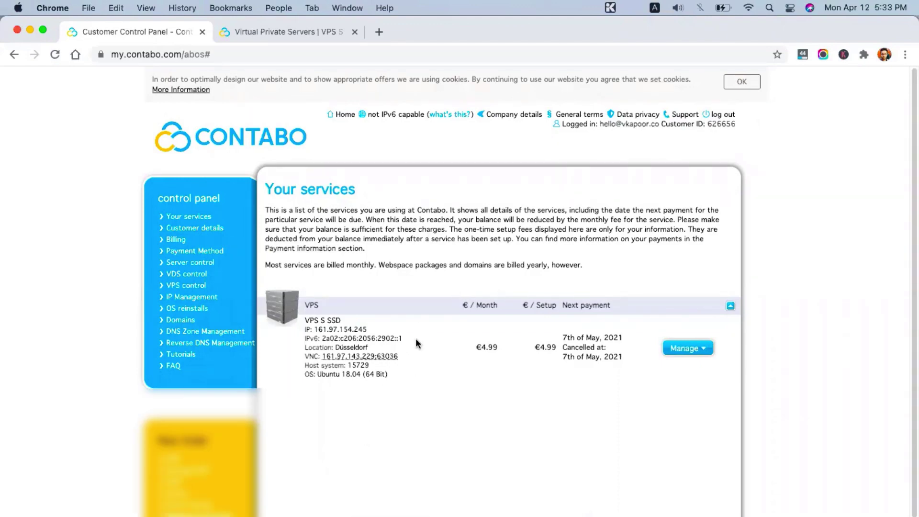
key(super+grave)
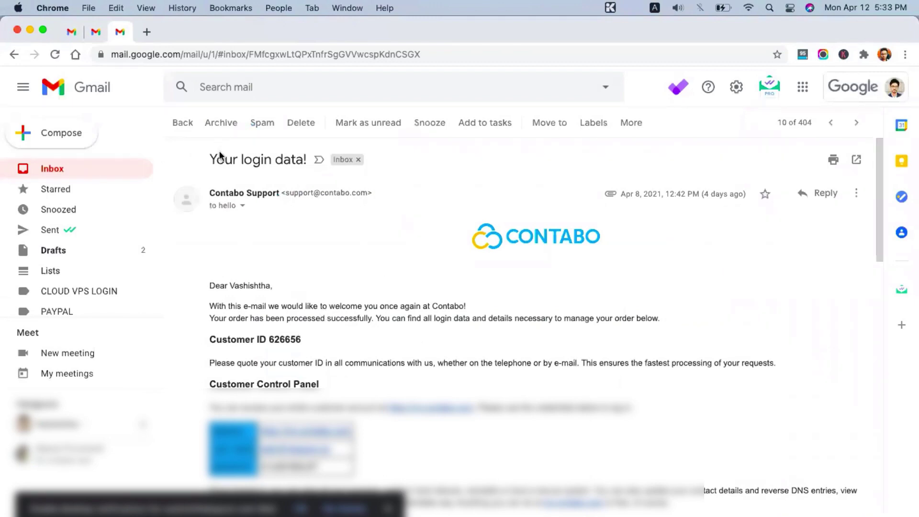
Step: Copy the server IP 161.97.154.245 from the email's Your VPS table into the Terminal
scroll(445, 342, down, 5)
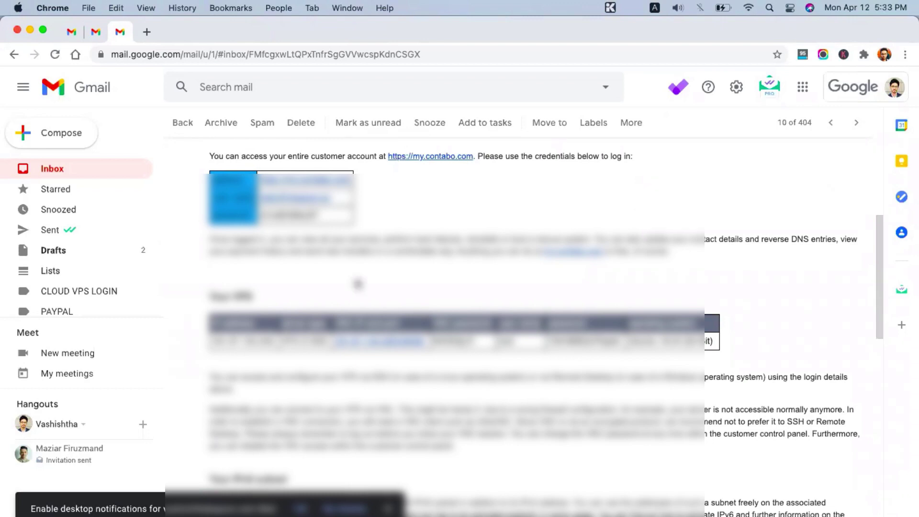
scroll(358, 284, up, 5)
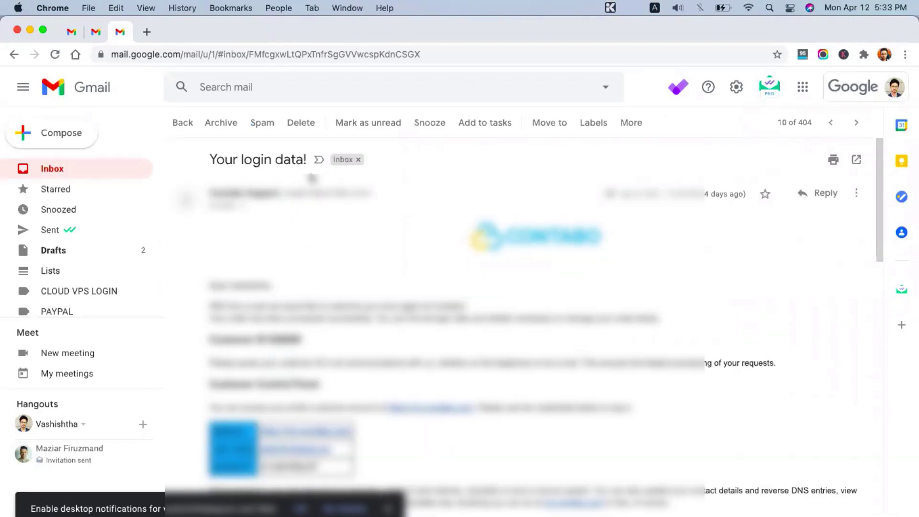
scroll(352, 304, down, 6)
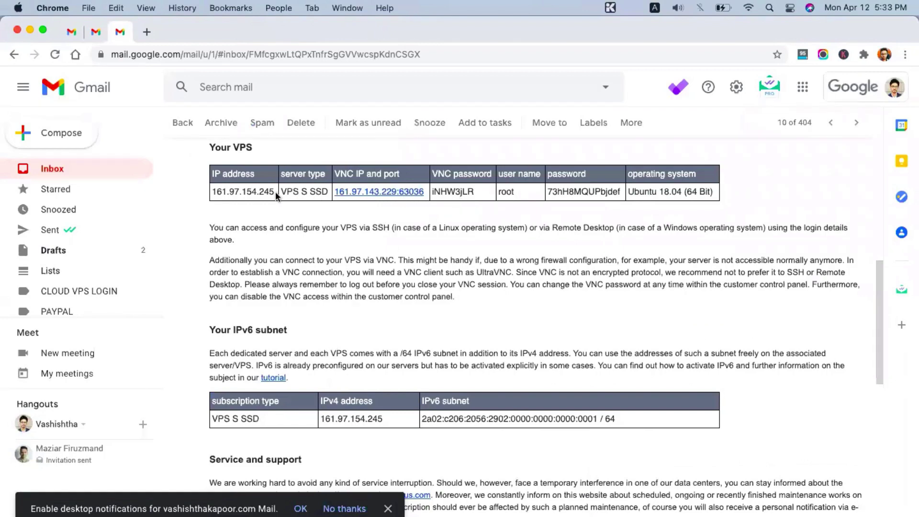
double_click(225, 191)
key(super+c)
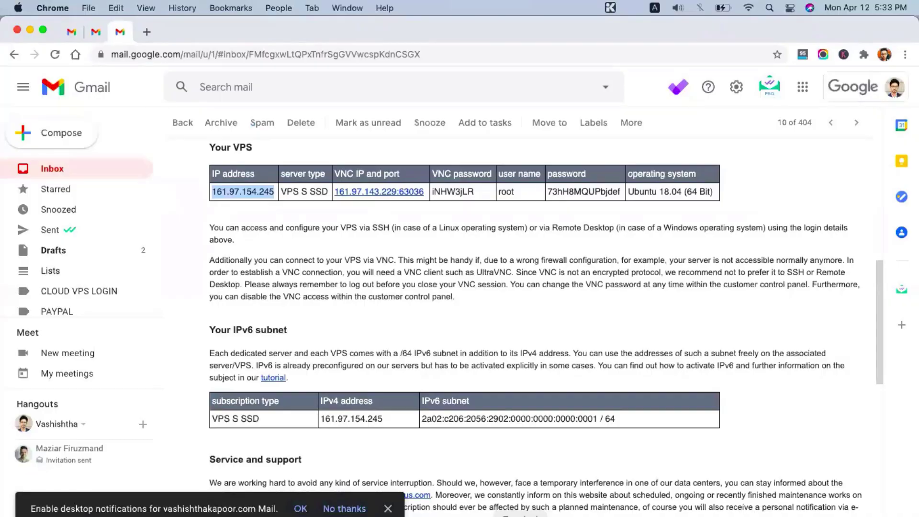
key(super+Tab)
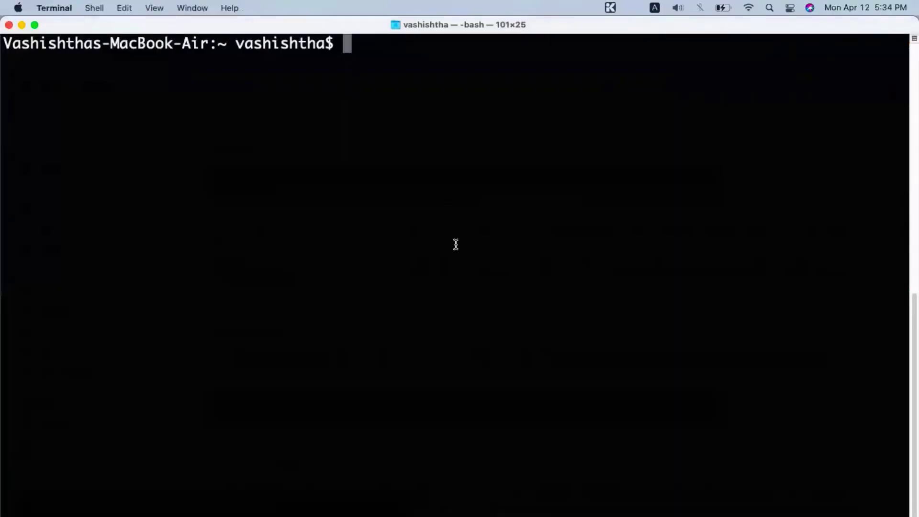
key(super+Tab)
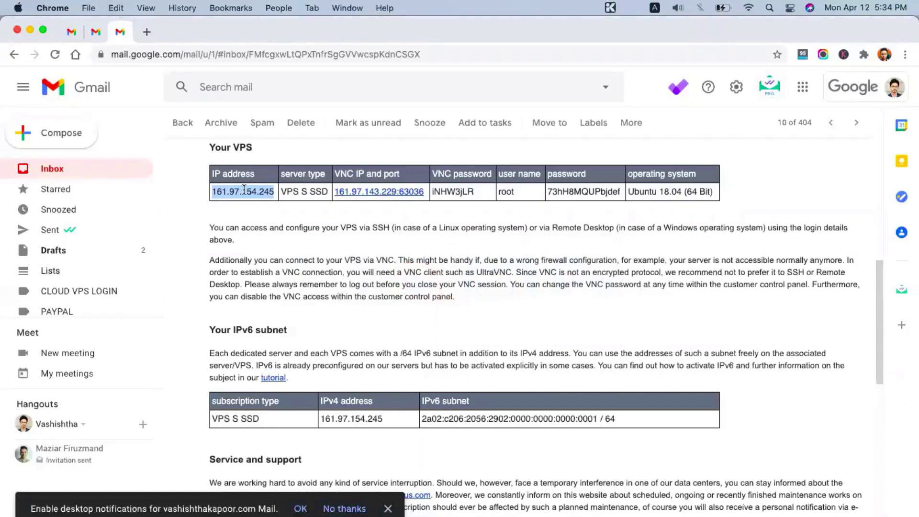
key(super+Tab)
text(ssh root@)
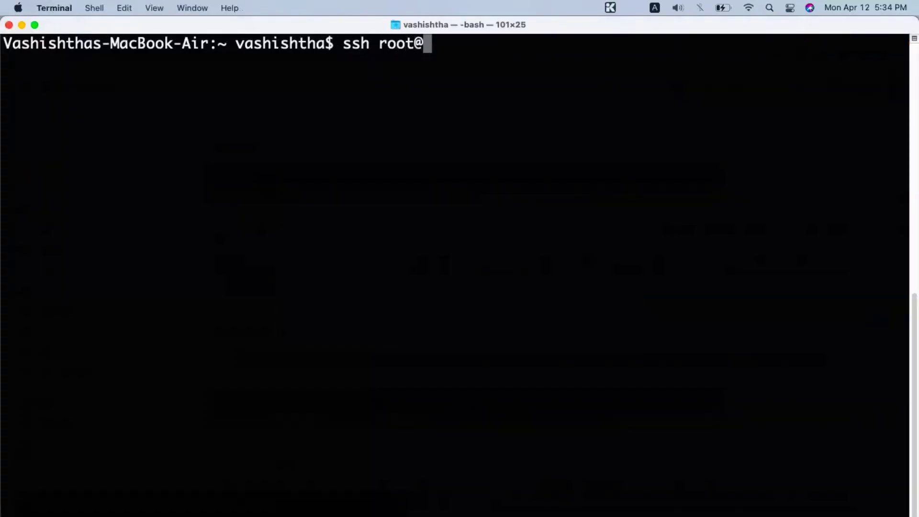
key(super+v)
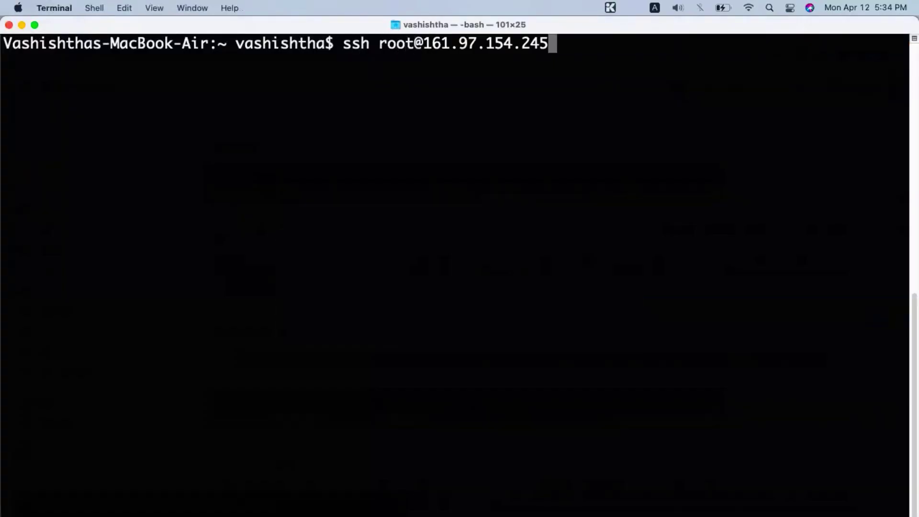
key(Return)
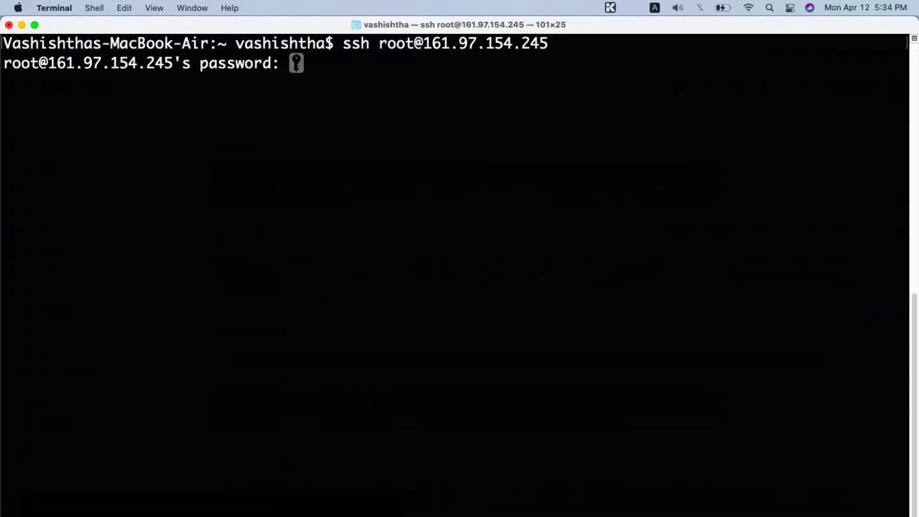
Step: Log in with the root password copied from the email's VPS table
key(super+Tab)
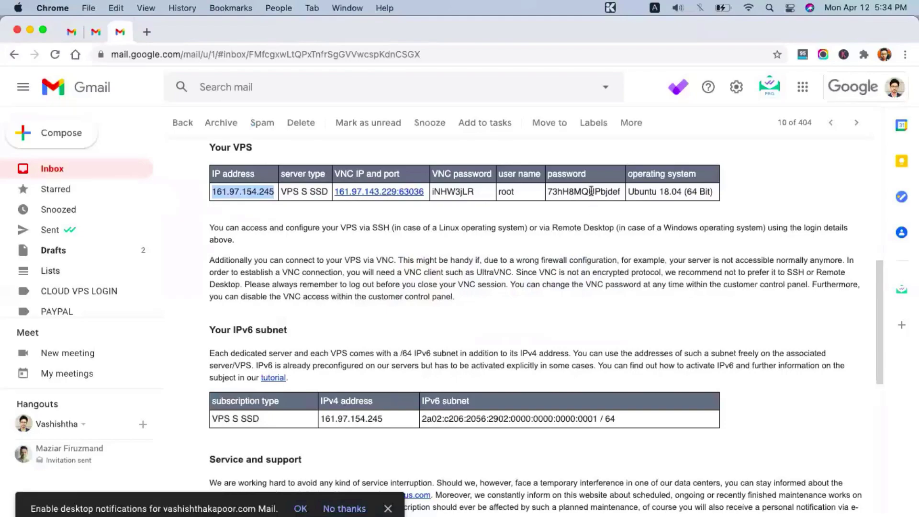
double_click(591, 191)
key(super+c)
key(super+Tab)
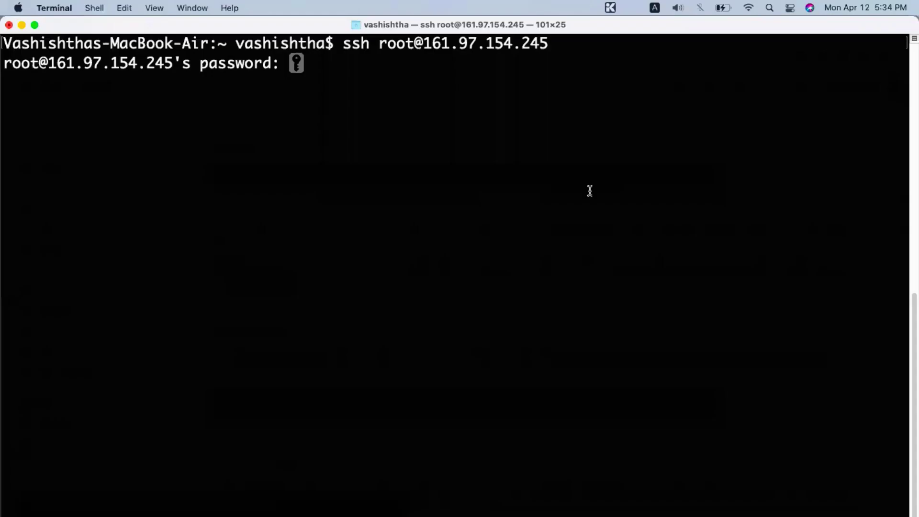
key(super+v)
key(Return)
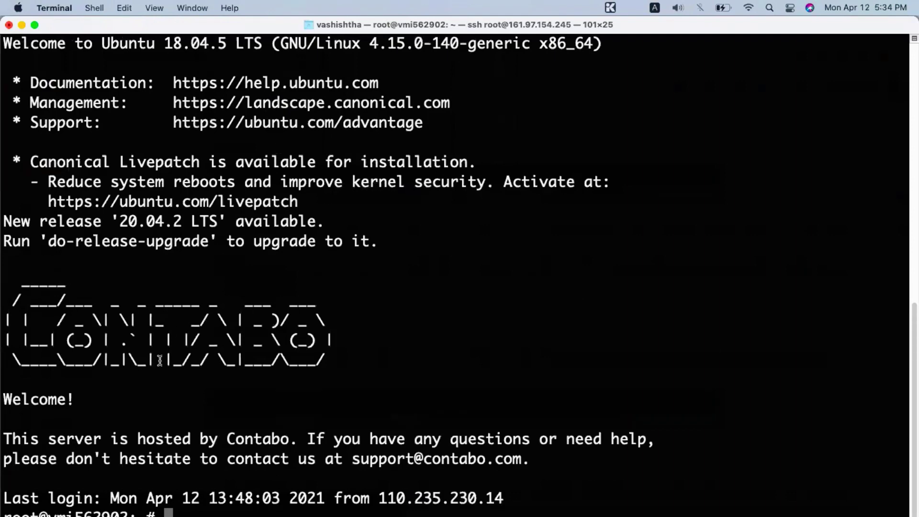
Step: Run sudo apt-get update and free -h, showing 7.8G RAM with 7.2G free, then return to Contabo
text(sudo apt-get update)
key(Return)
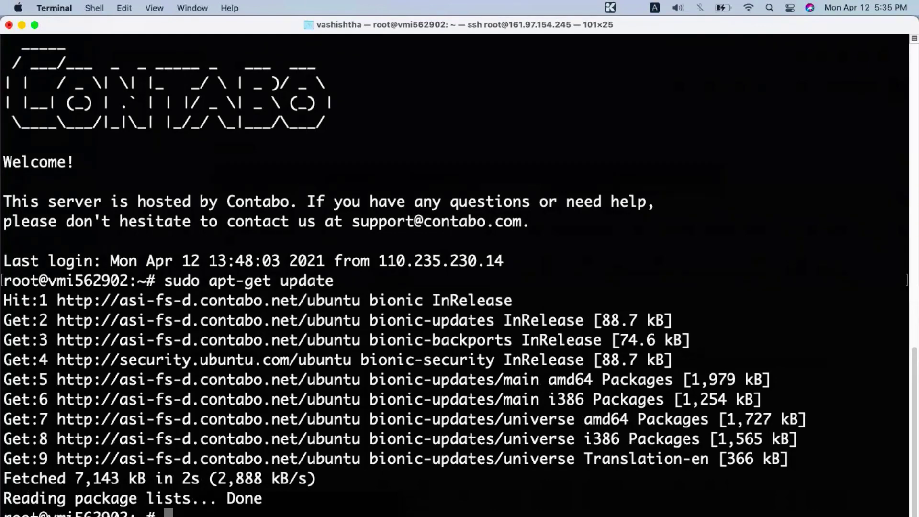
text(free)
text( - h)
key(Return)
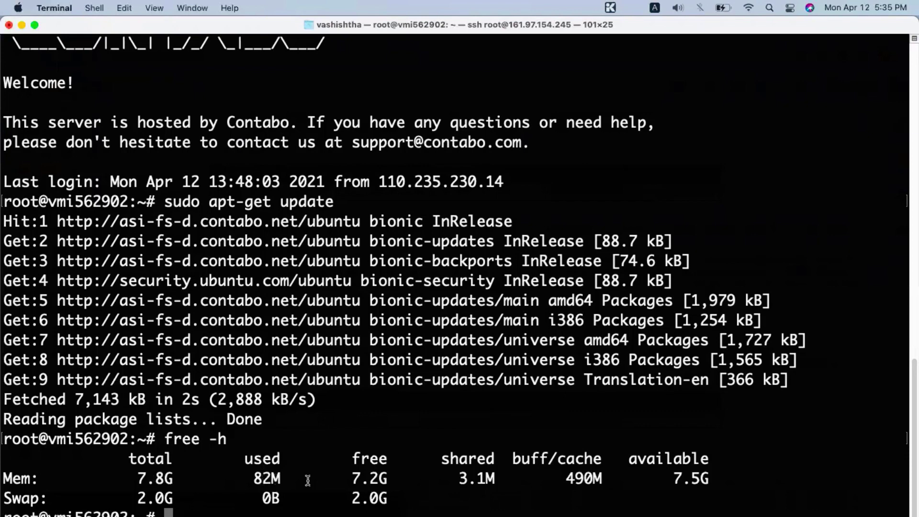
drag(353, 478, 382, 476)
click(402, 485)
key(super+Tab)
key(super+grave)
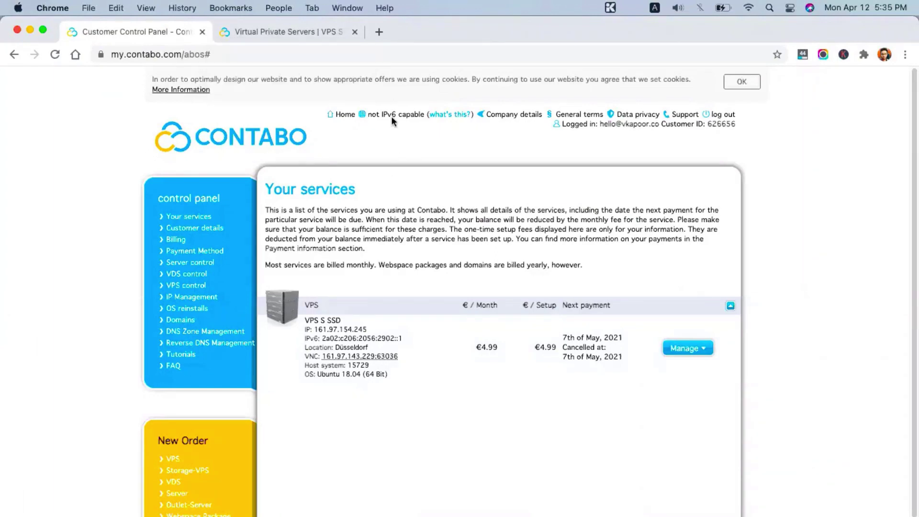
Step: Open UpCloud's 'How to install WordPress with CyberPanel on Ubuntu' tutorial from a new tab's 'upclou' suggestion
double_click(635, 35)
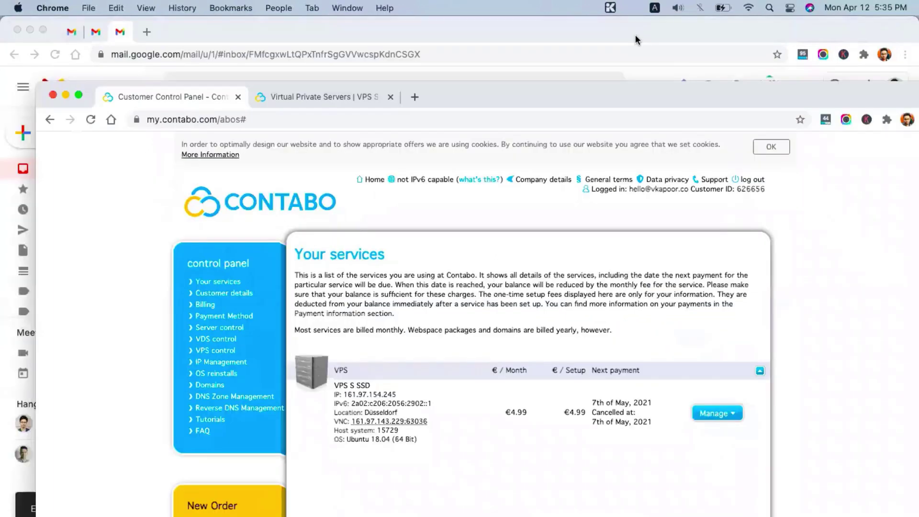
double_click(625, 100)
key(super+t)
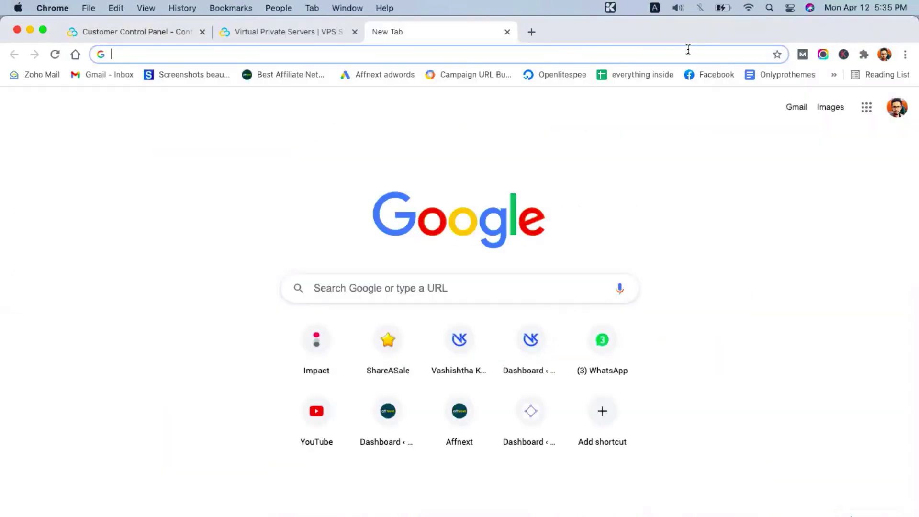
text(upcloud.com)
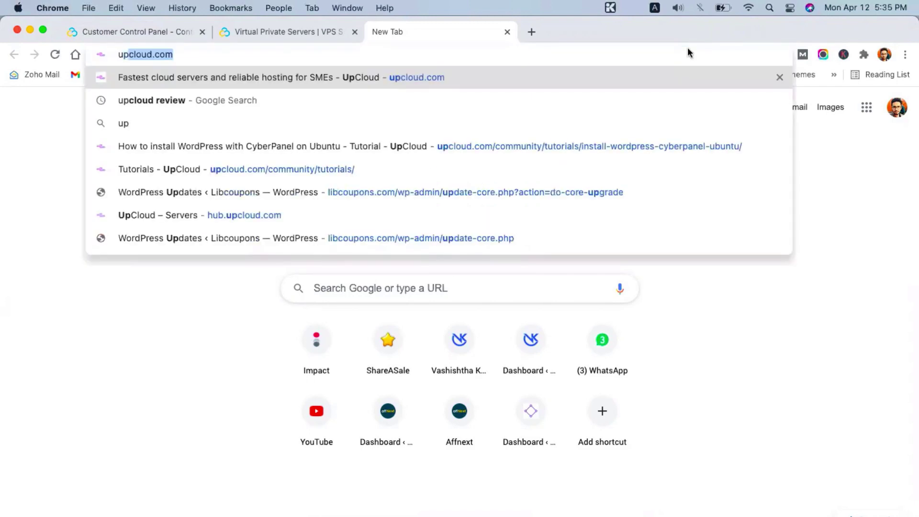
key(Down)
key(Down)
key(Down)
key(Down)
key(Down)
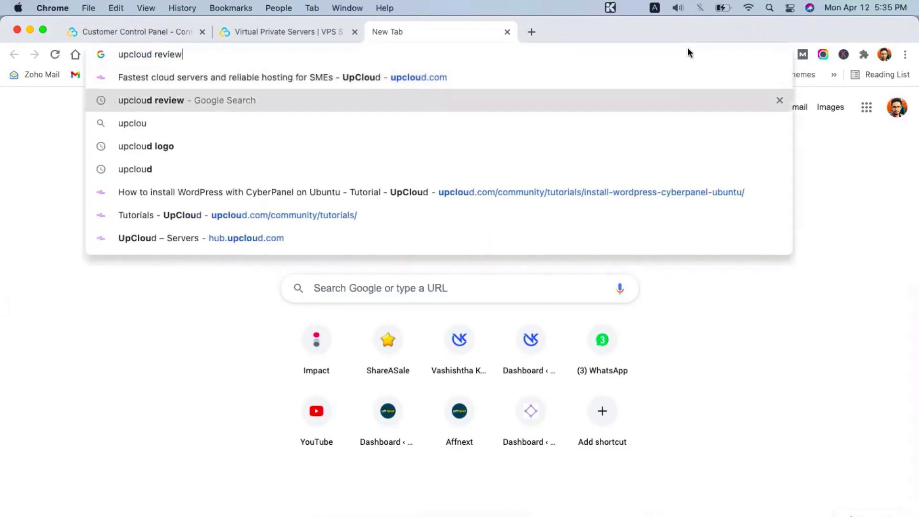
key(Return)
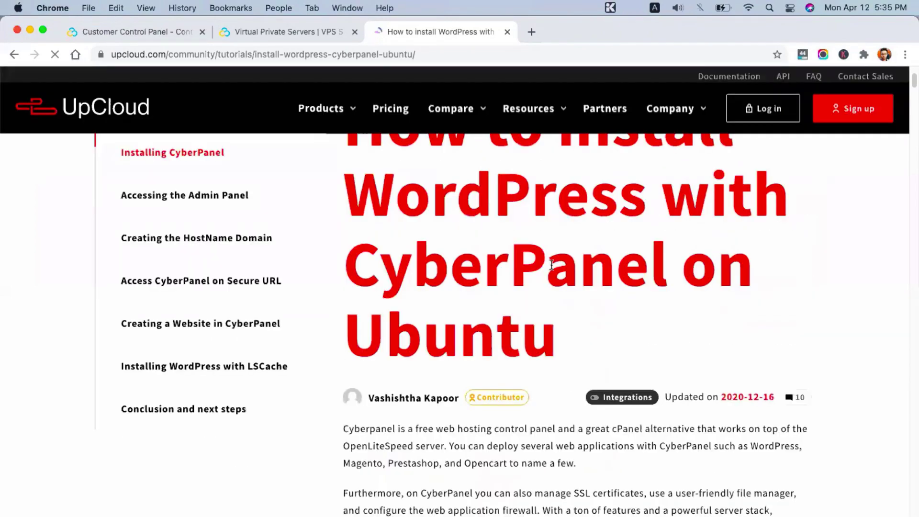
Step: Copy the tutorial's cd /tmp command and run it on the server
scroll(550, 264, down, 5)
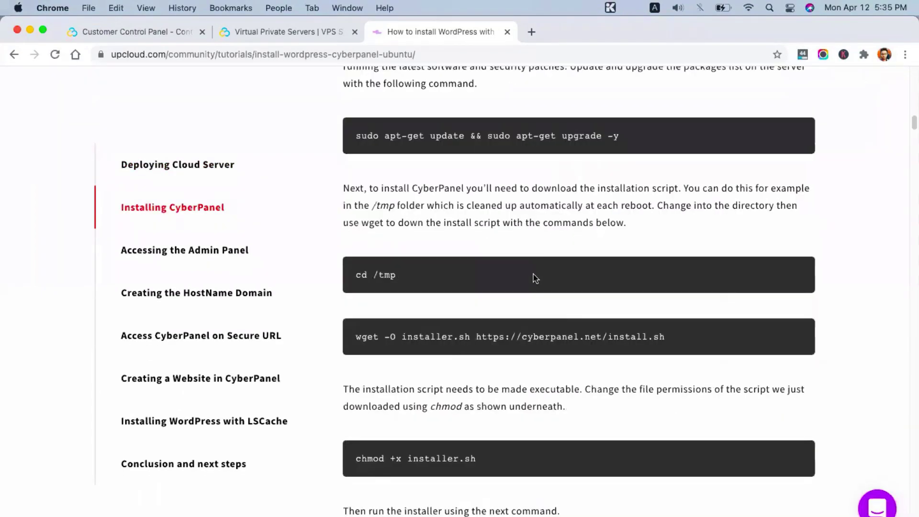
triple_click(356, 283)
key(super+c)
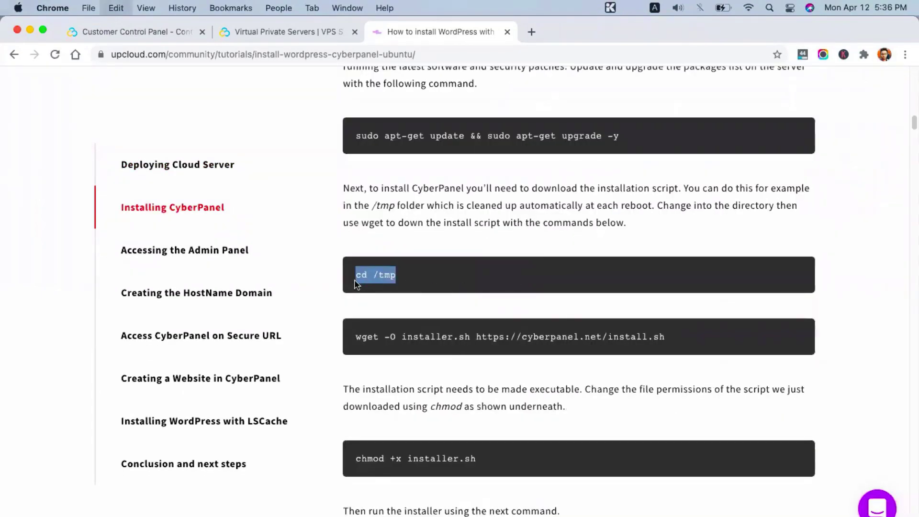
key(super+Tab)
key(super+v)
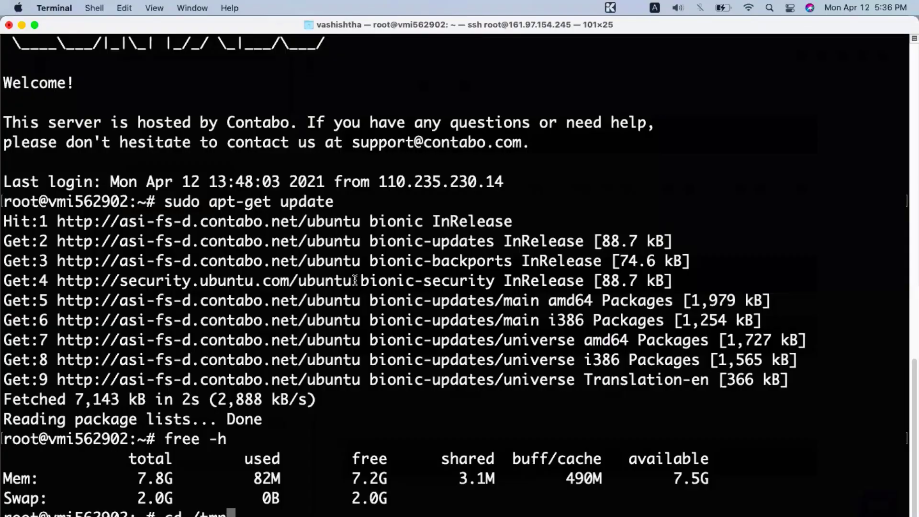
key(Return)
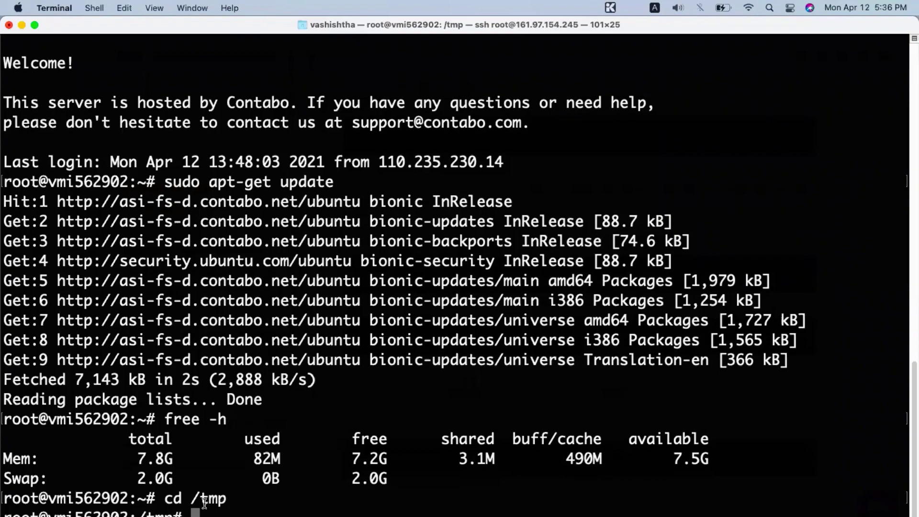
Step: Copy the tutorial's wget command and run it to download installer.sh
key(super+Tab)
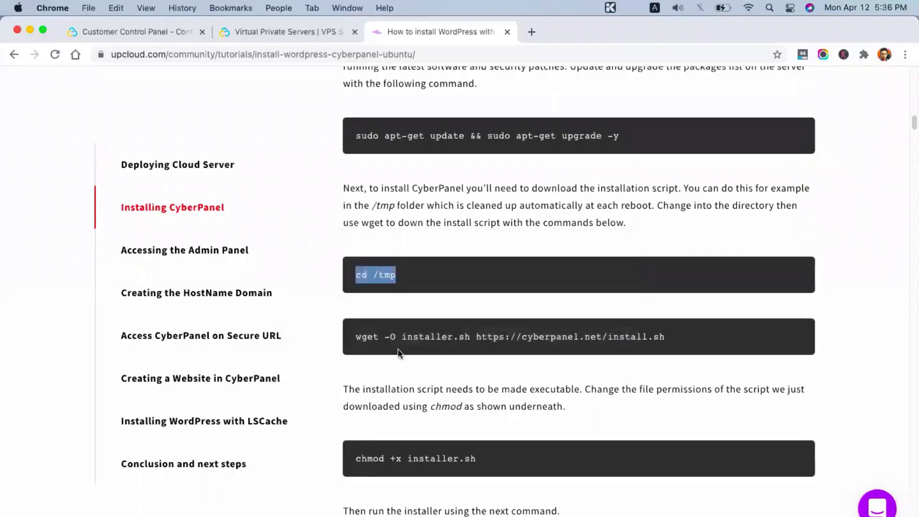
click(357, 335)
drag(357, 335, 663, 337)
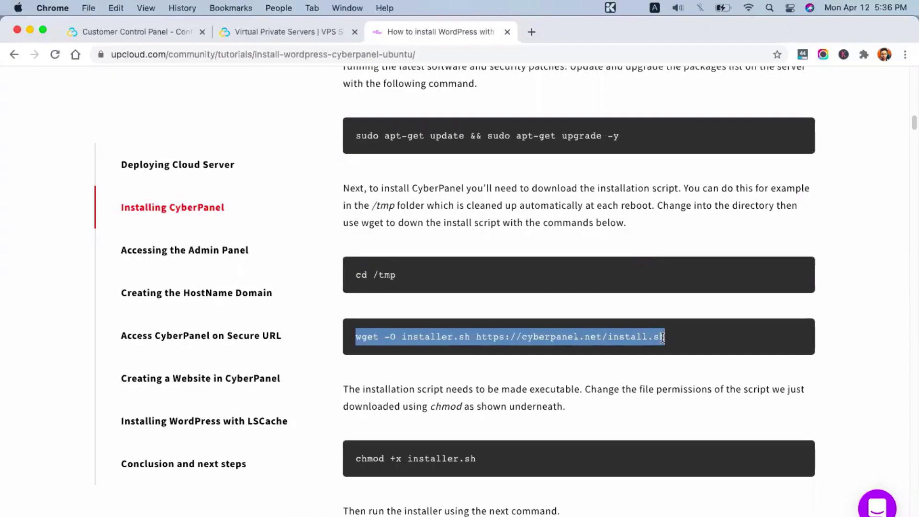
key(super+c)
key(super+Tab)
key(super+v)
key(Return)
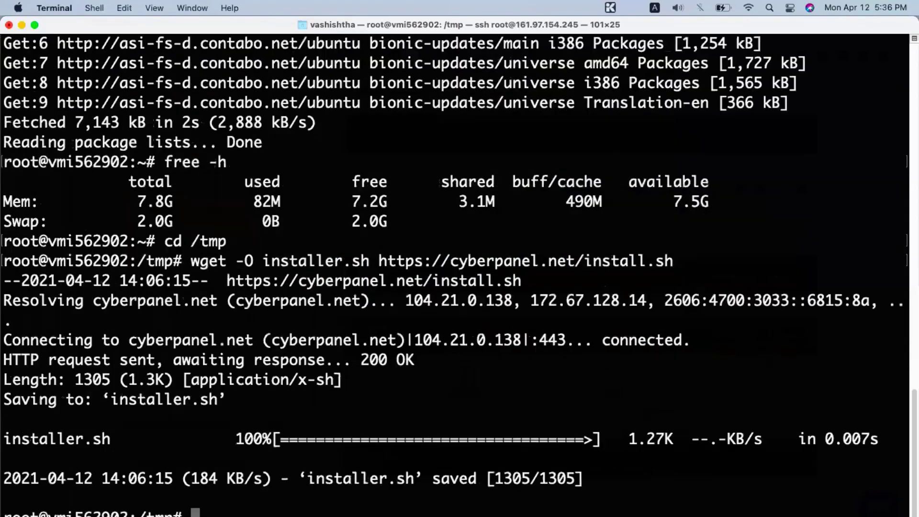
key(super+Tab)
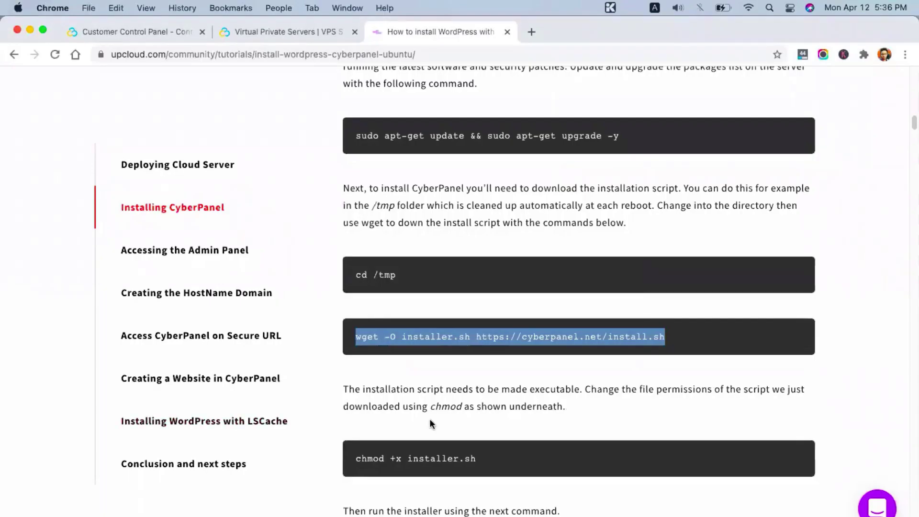
Step: Make the installer executable by running chmod +x installer.sh from the tutorial
drag(355, 458, 475, 459)
key(super+c)
key(super+Tab)
key(super+v)
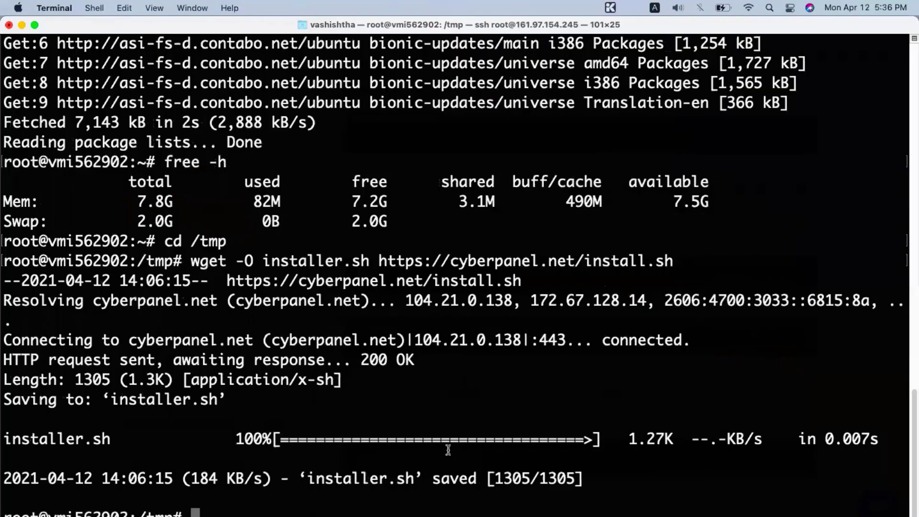
key(Return)
key(super+Tab)
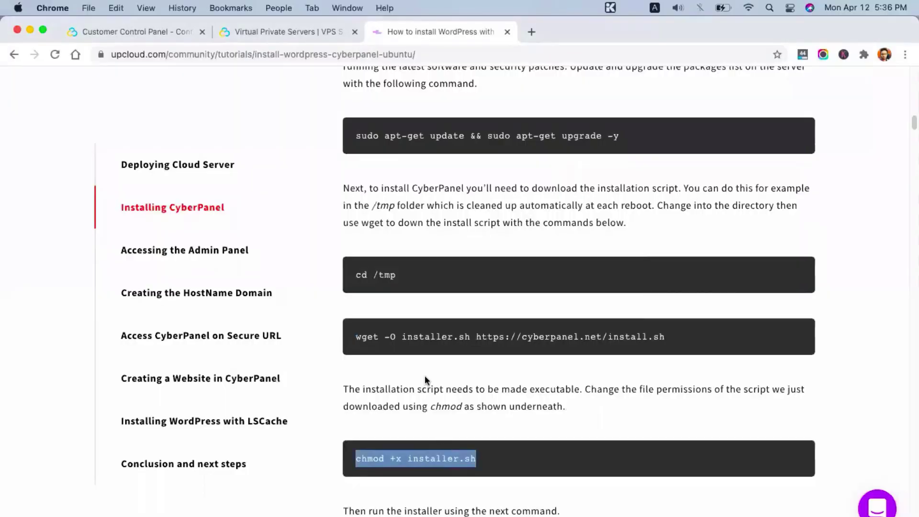
Step: Copy sh installer.sh from the tutorial and run it to launch the CyberPanel installer
scroll(424, 375, down, 3)
scroll(427, 357, down, 5)
scroll(427, 357, up, 3)
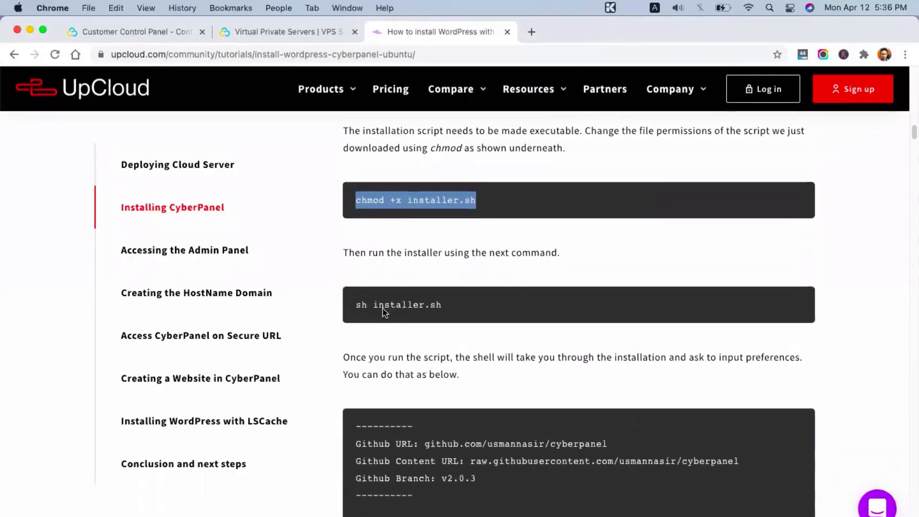
click(468, 306)
drag(468, 306, 356, 305)
key(super+c)
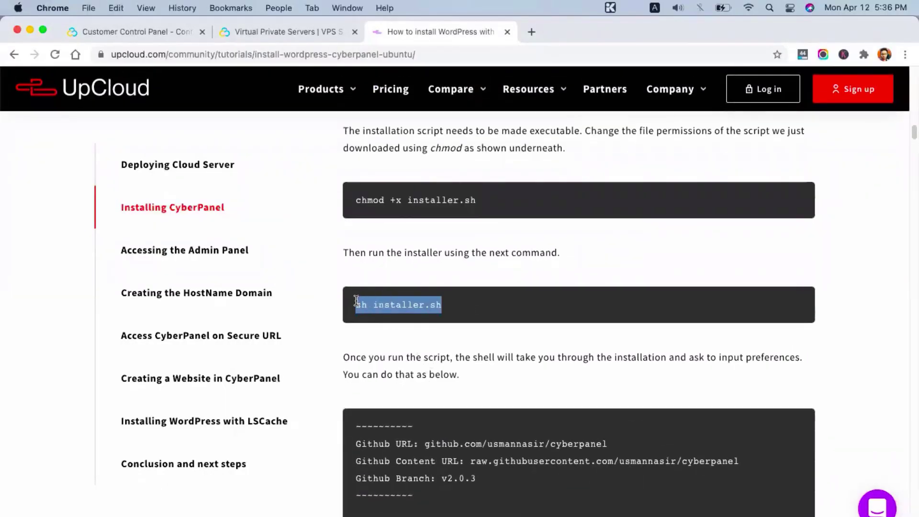
key(super+Tab)
key(super+v)
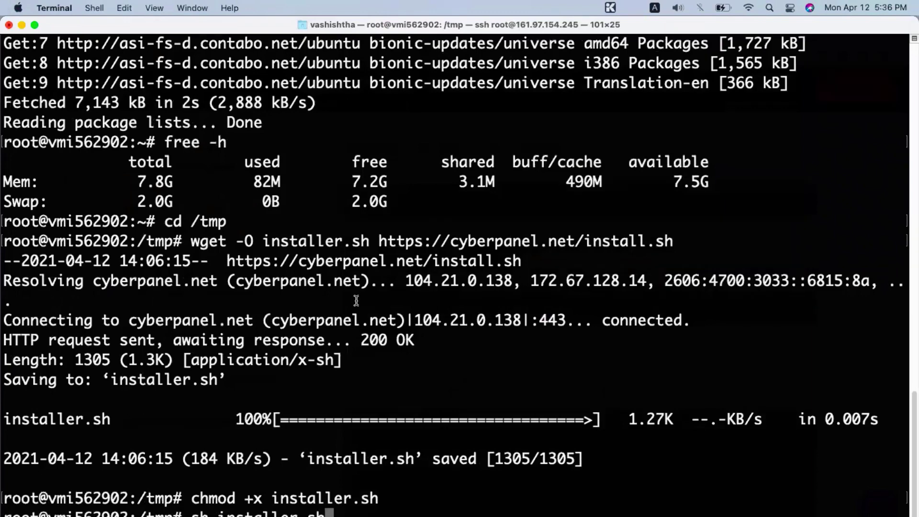
key(Return)
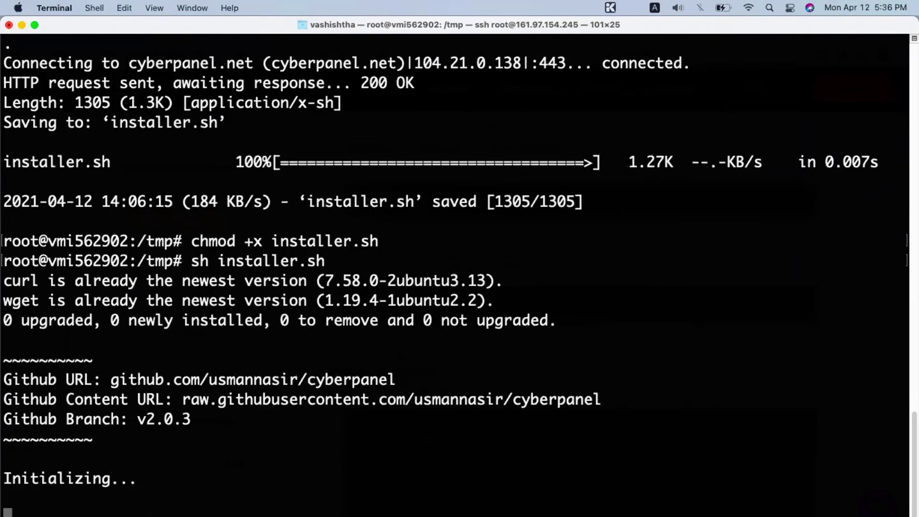
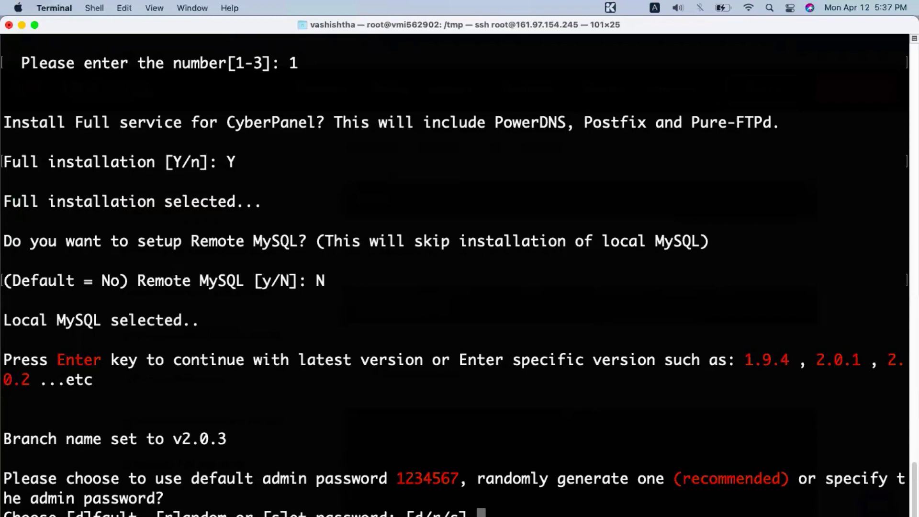
Step: Set a custom CyberPanel admin password using the VPS password copied from the email, entered twice
text(s)
key(Return)
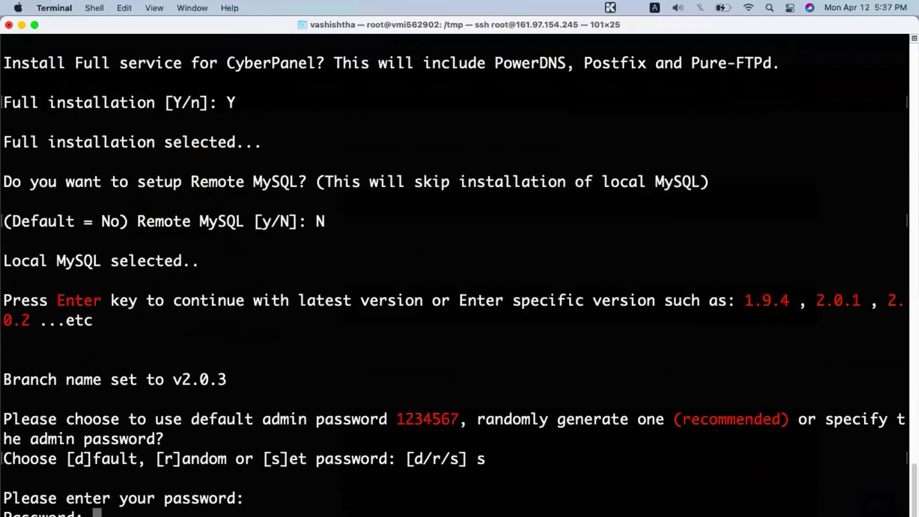
key(super+Tab)
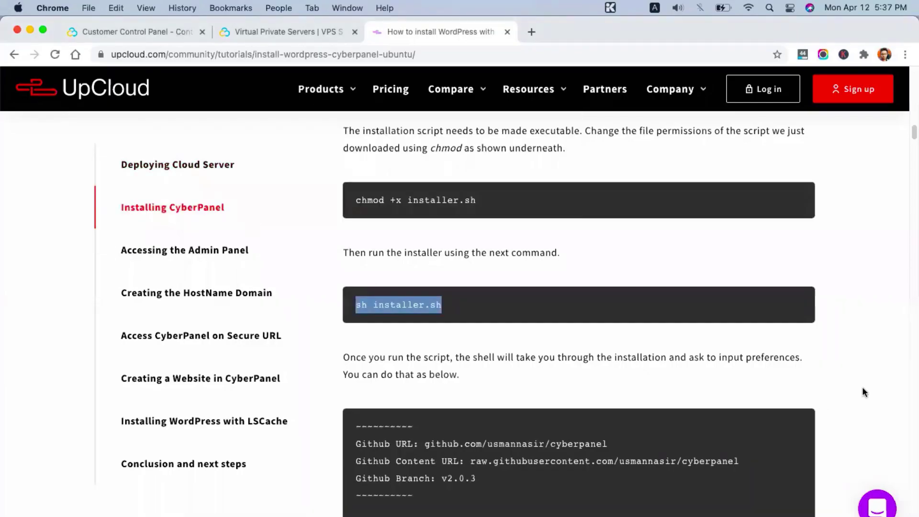
key(super+grave)
key(super+c)
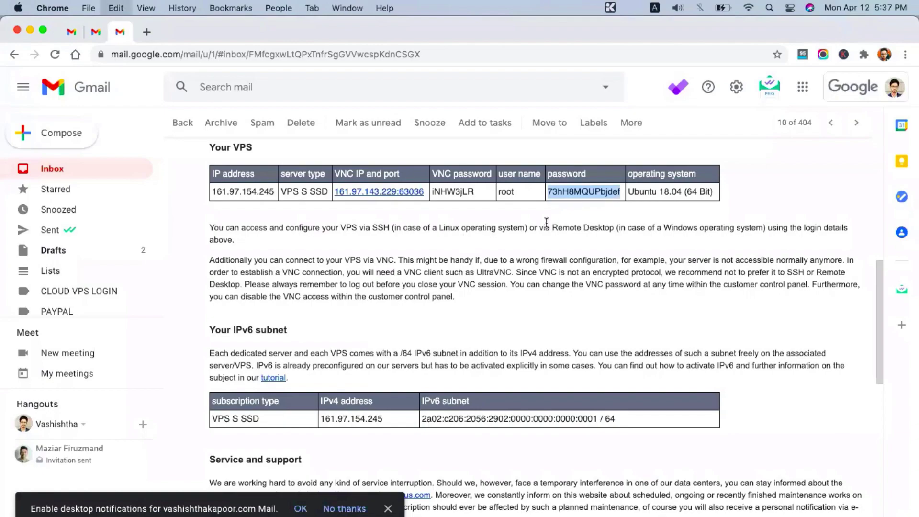
key(super+Tab)
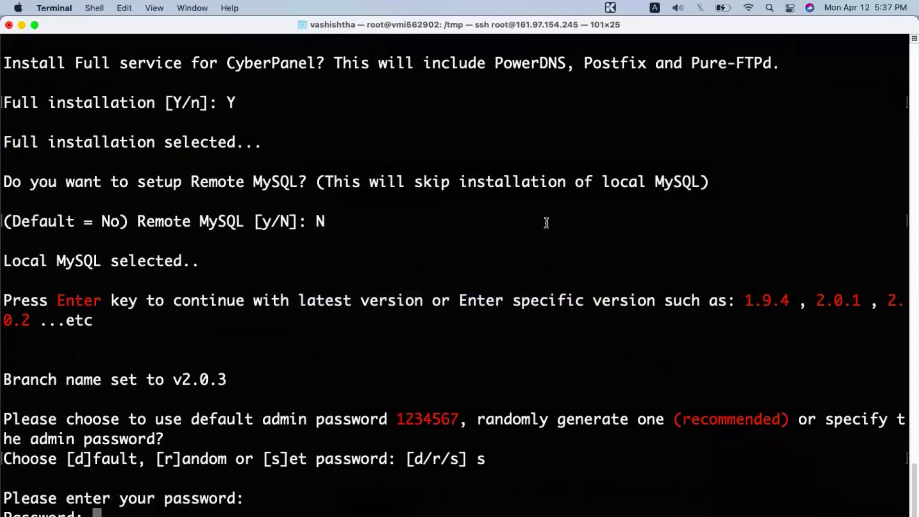
key(super+v)
key(Return)
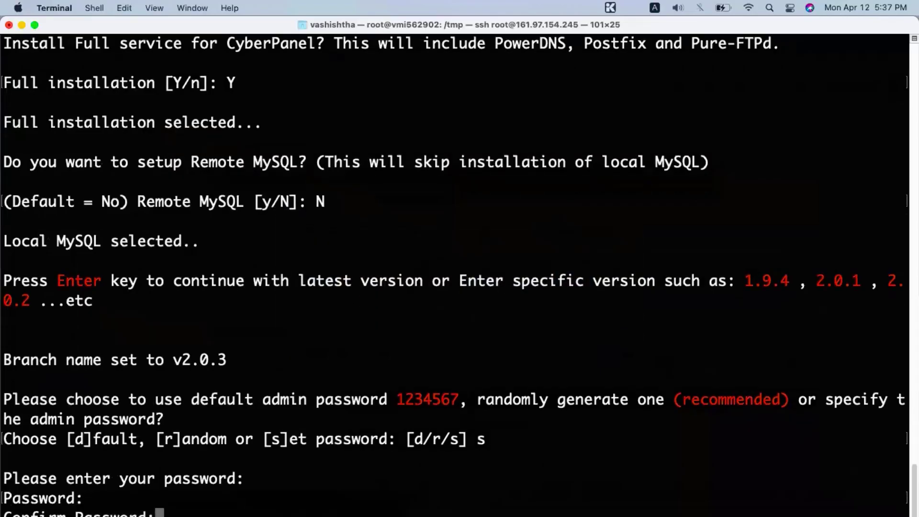
key(super+v)
key(Return)
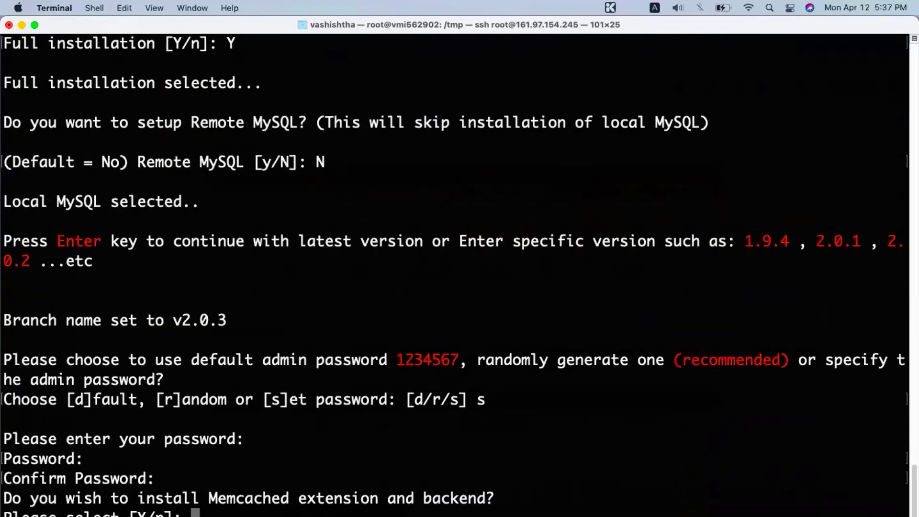
Step: Enable Memcached and Redis, and accept the default WatchDog to begin installing
text(Y)
key(Return)
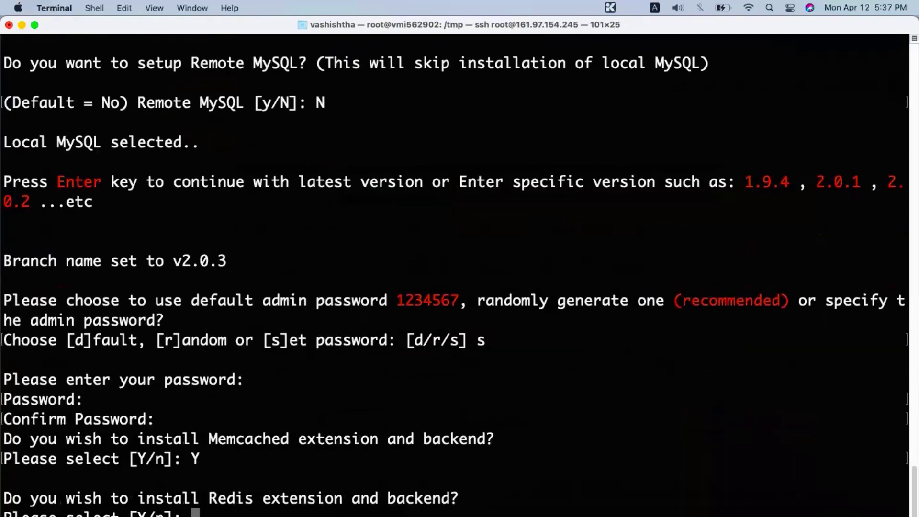
text(Y)
key(Return)
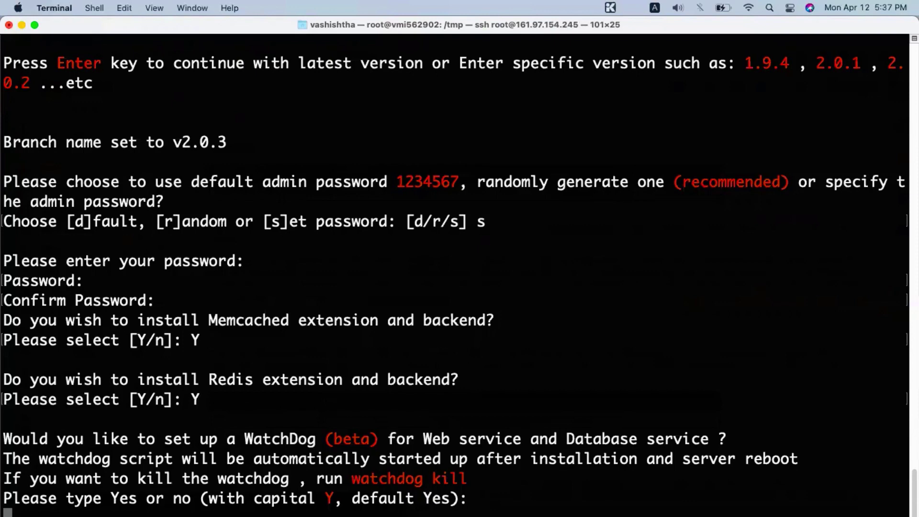
key(Return)
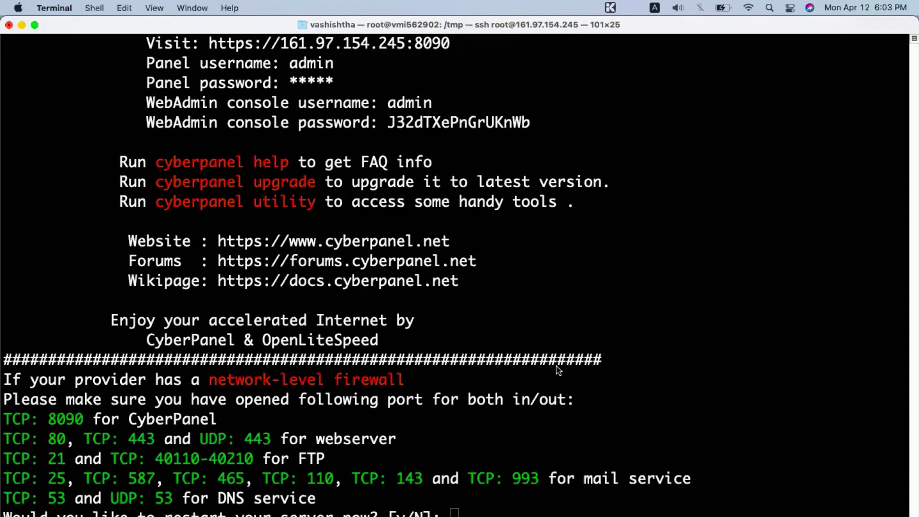
Step: Answer N to decline restarting the server
click(505, 439)
text(N)
key(Return)
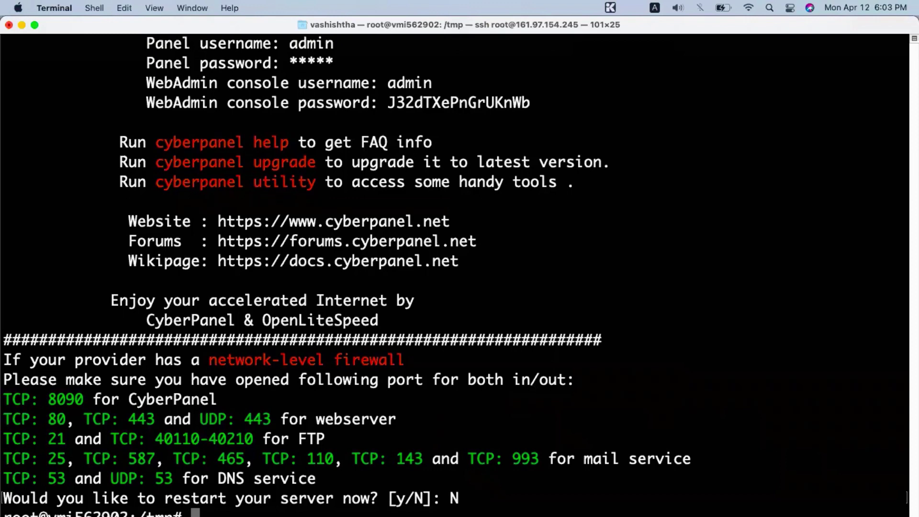
Step: Select and copy the install summary through the console password, then switch to Sublime Text
scroll(536, 393, up, 3)
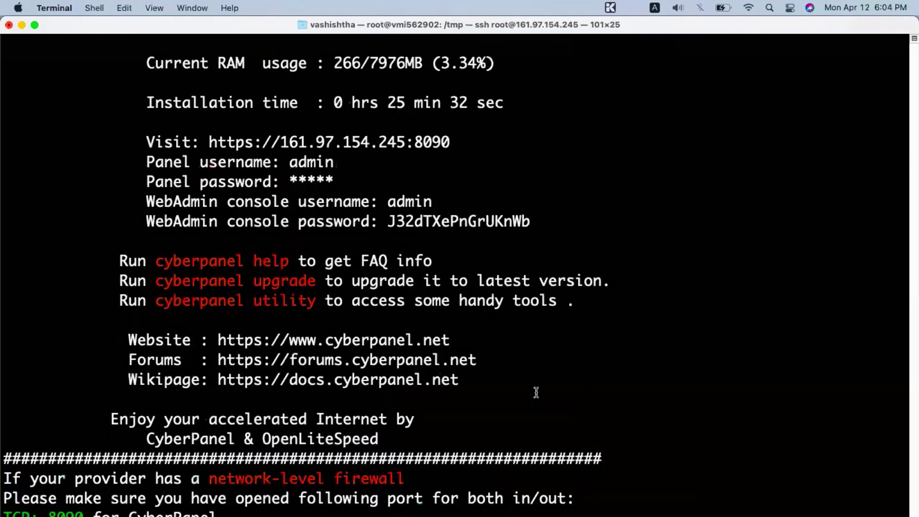
scroll(535, 392, up, 3)
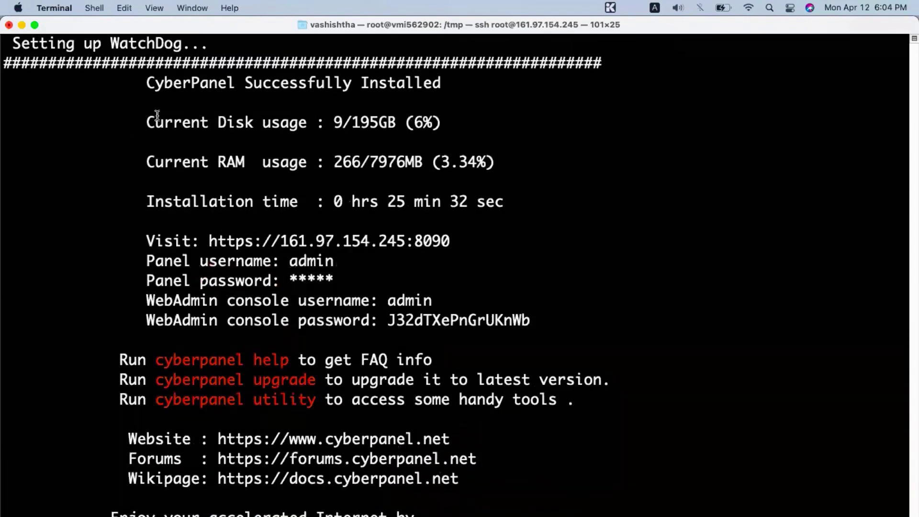
scroll(157, 115, up, 3)
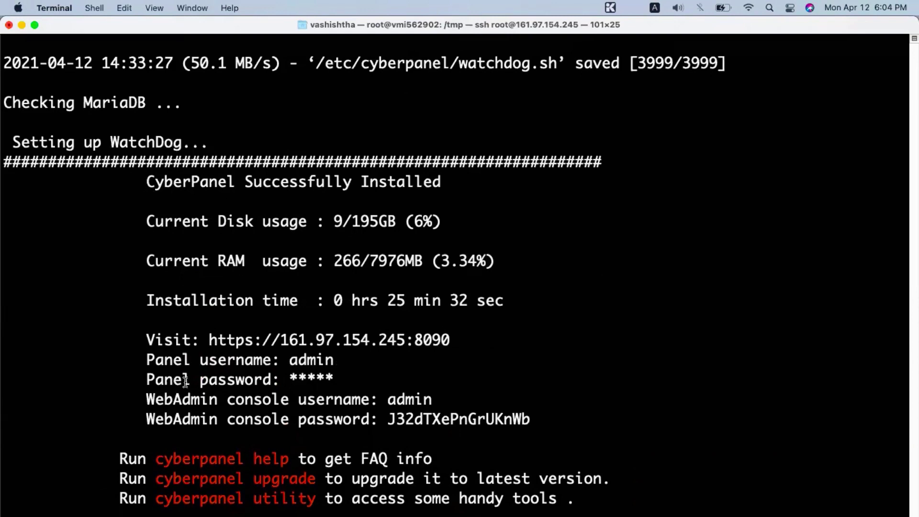
double_click(302, 379)
drag(288, 379, 333, 379)
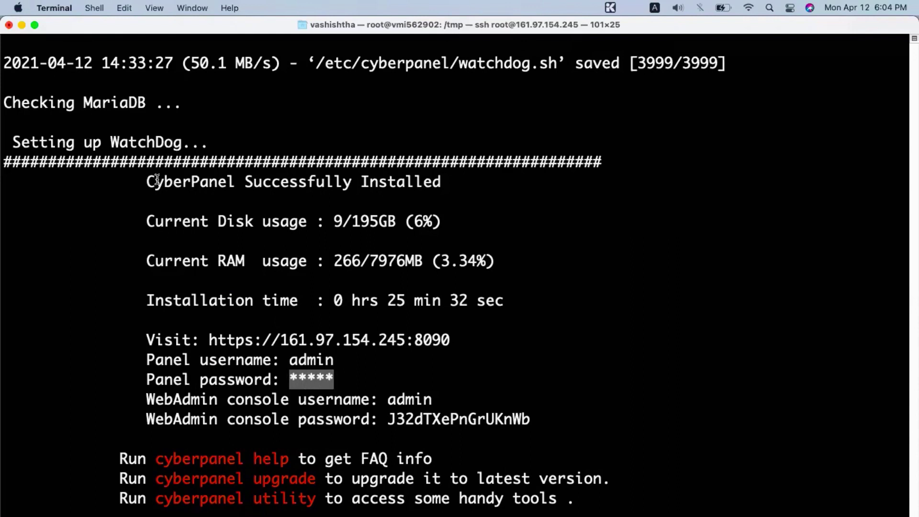
drag(150, 181, 535, 422)
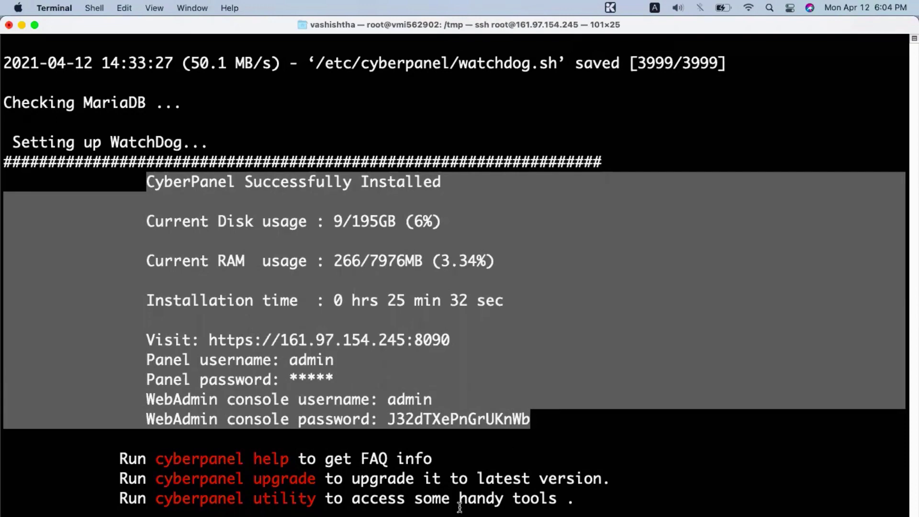
key(super+Tab)
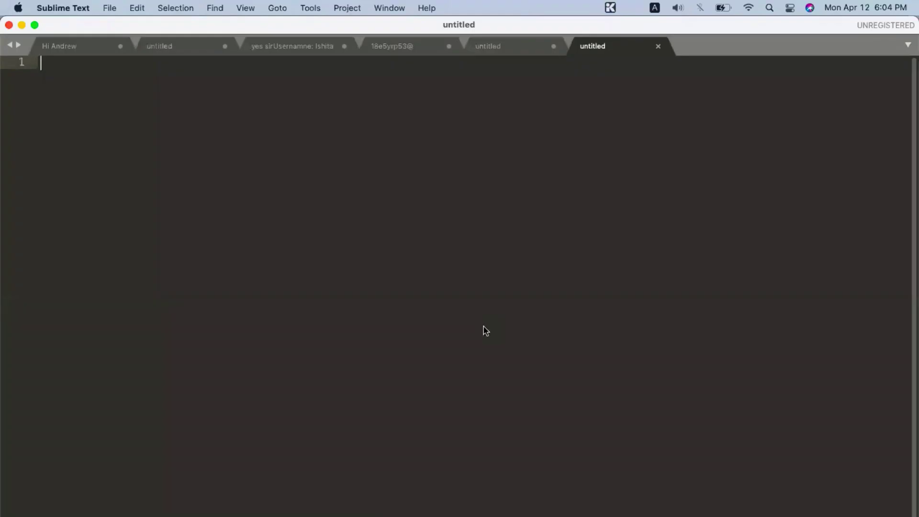
Step: Paste the install summary into a new Sublime Text note
key(super+v)
key(super+Tab)
click(464, 357)
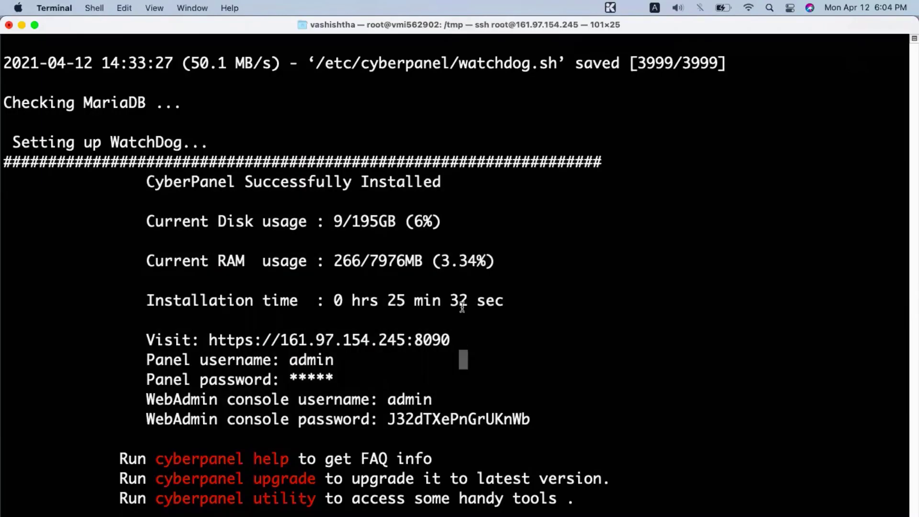
scroll(462, 306, down, 5)
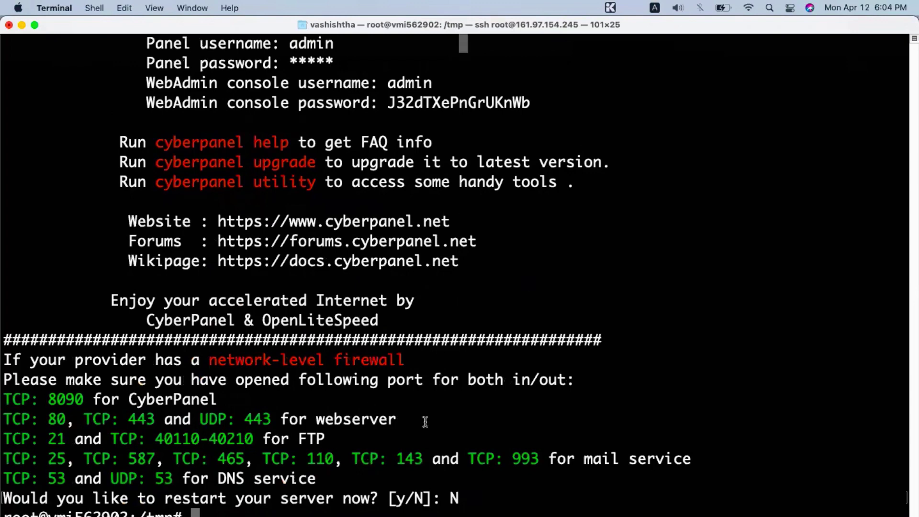
Step: Run htop to check the server's processes and memory, quit it, and return to Chrome
text(htop)
key(Return)
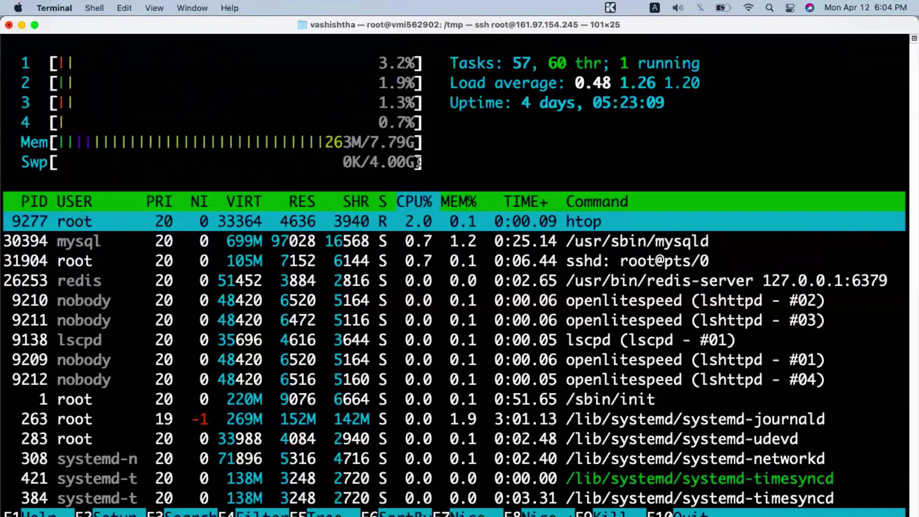
key(q)
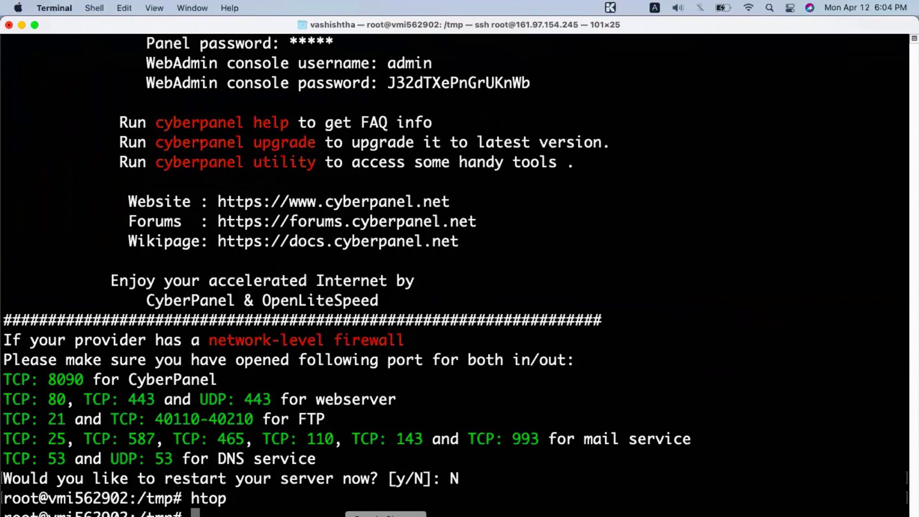
click(386, 516)
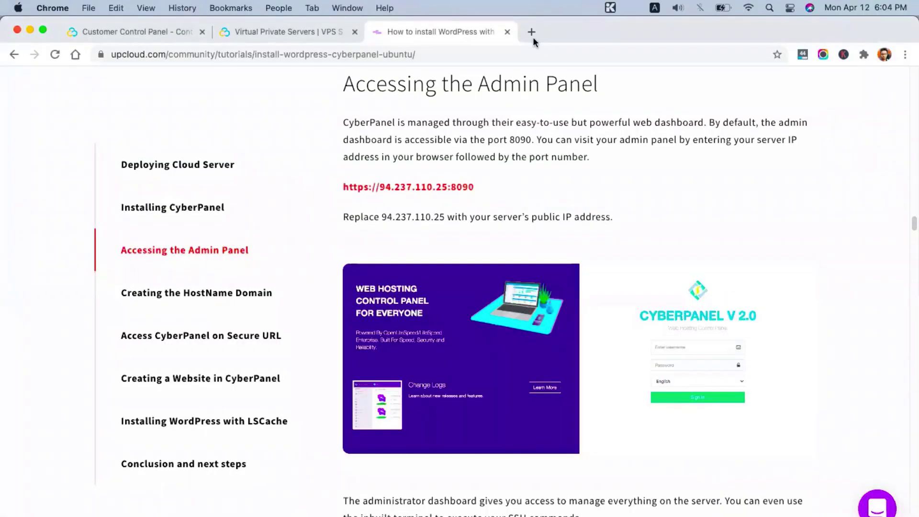
click(507, 32)
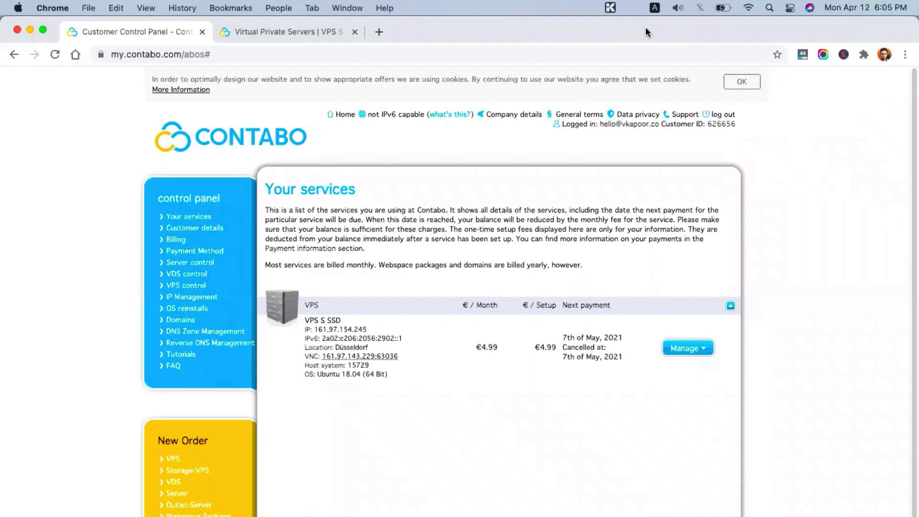
key(super+t)
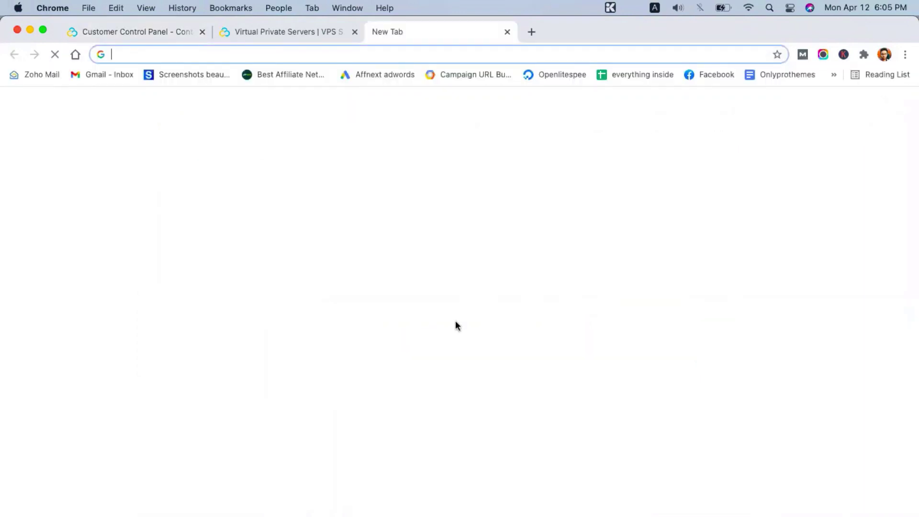
key(super+Tab)
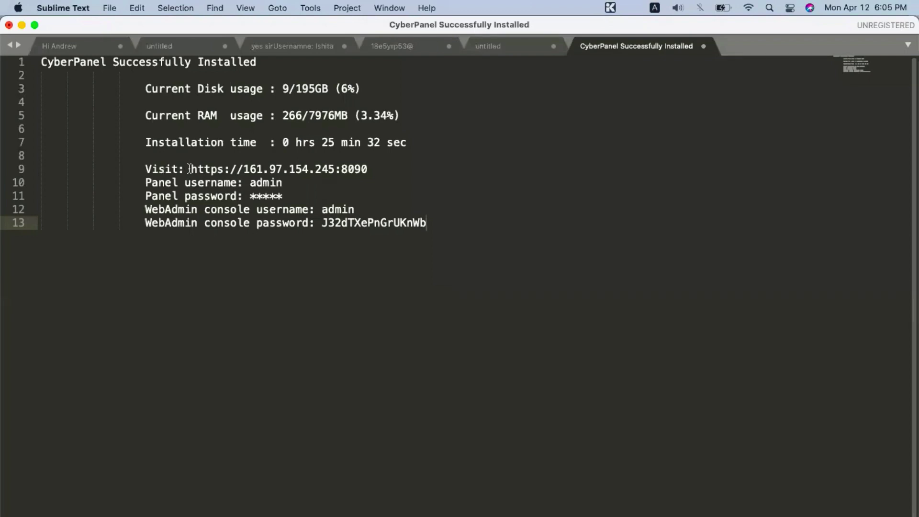
drag(190, 169, 368, 169)
key(super+c)
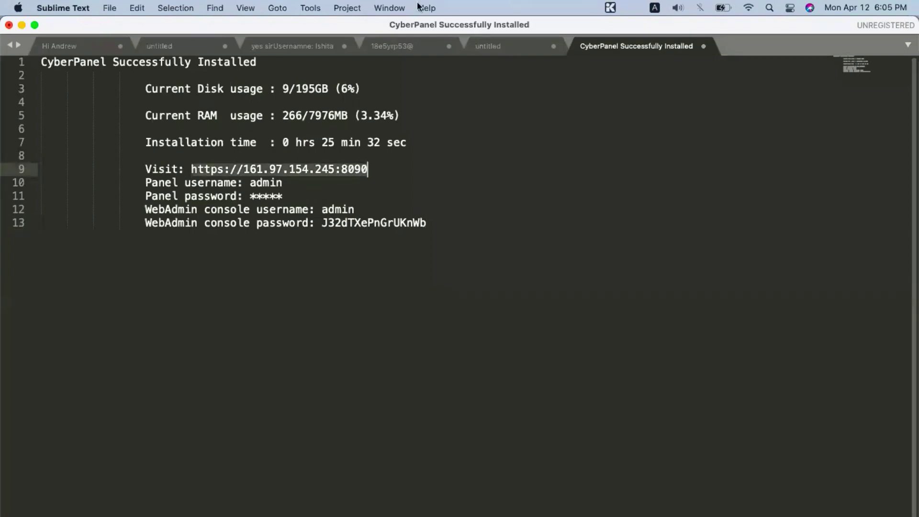
key(super+Tab)
click(607, 54)
key(super+v)
key(Return)
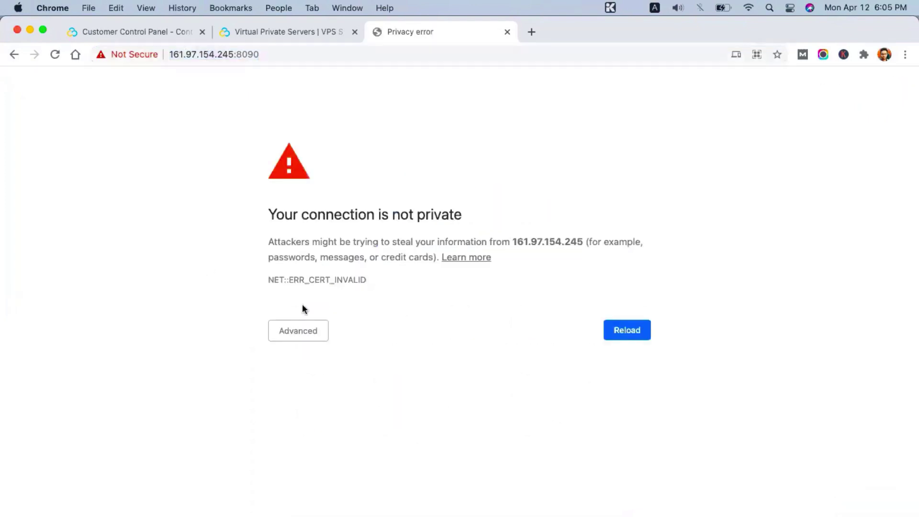
Step: Review the certificate privacy warning, close that tab, and bring up Launchpad
click(304, 333)
scroll(304, 338, down, 1)
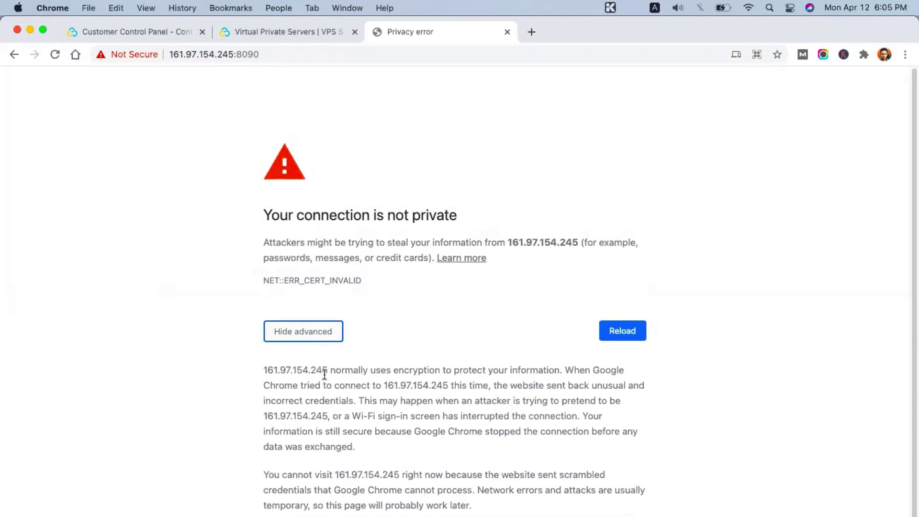
scroll(400, 371, down, 1)
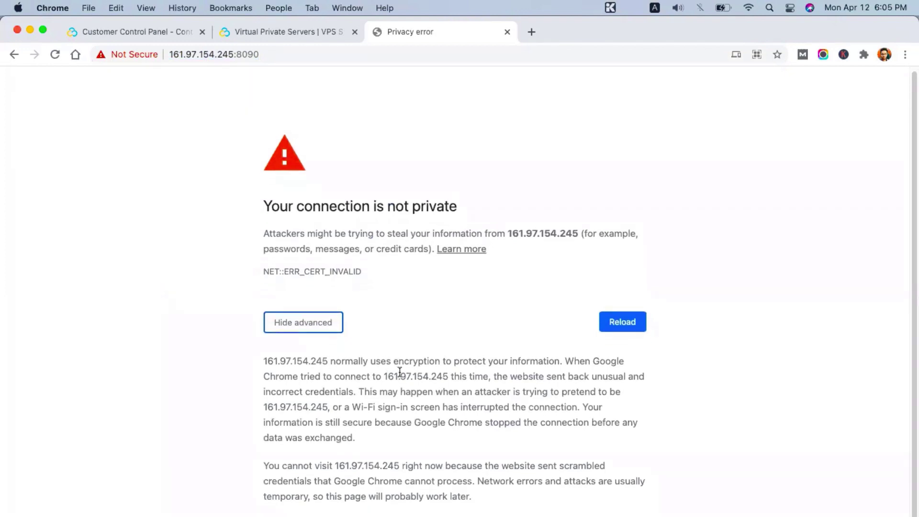
scroll(400, 371, up, 1)
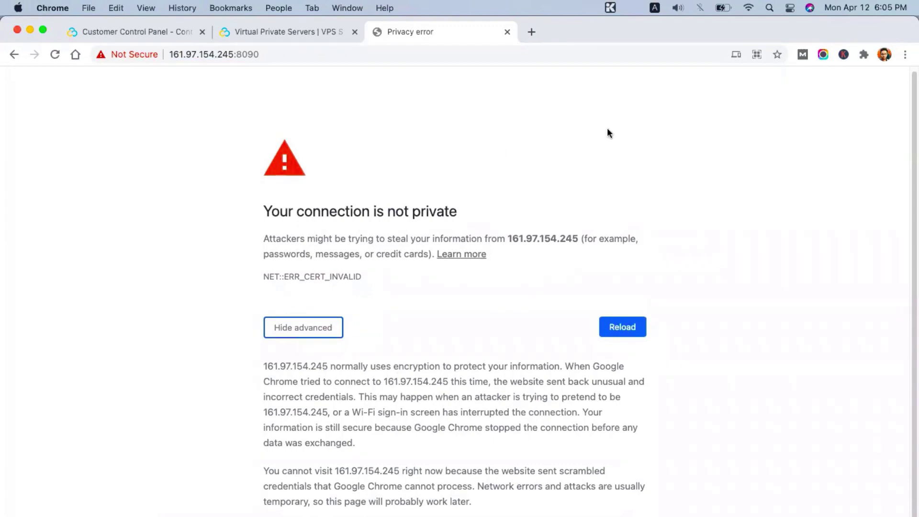
key(super+w)
key(F4)
text(saf)
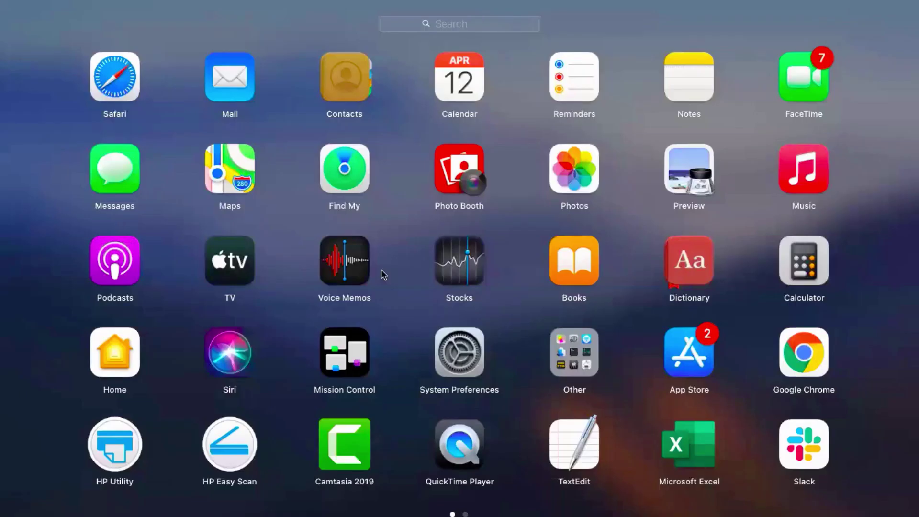
text(a)
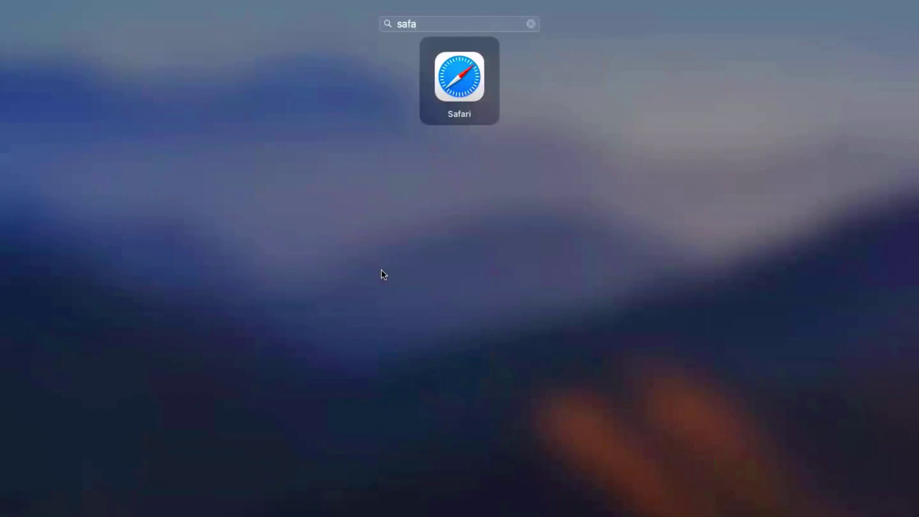
text(r)
key(Escape)
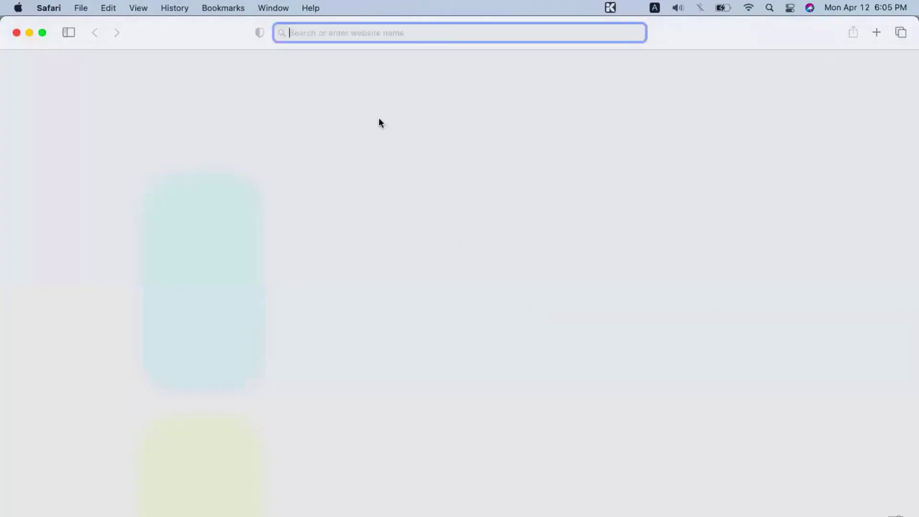
key(super+v)
key(Return)
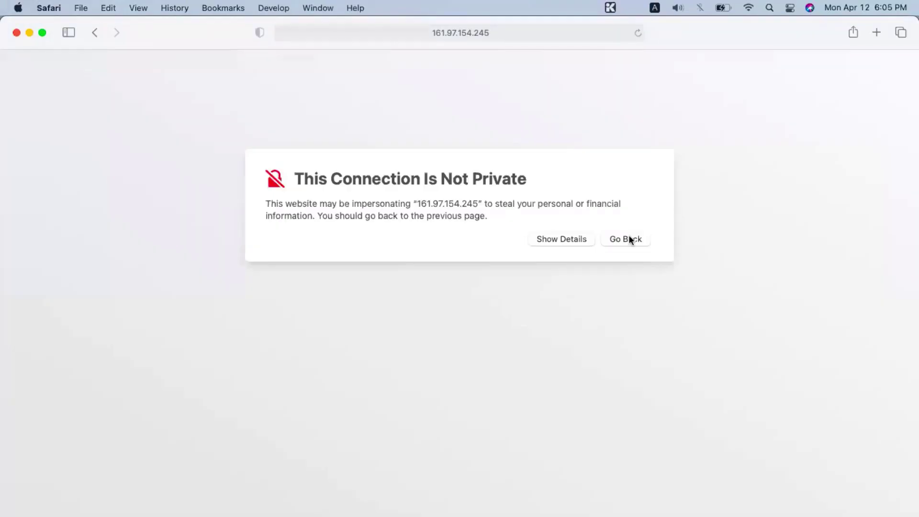
Step: Visit the site despite the certificate warning and trust it with the Mac account password
click(568, 239)
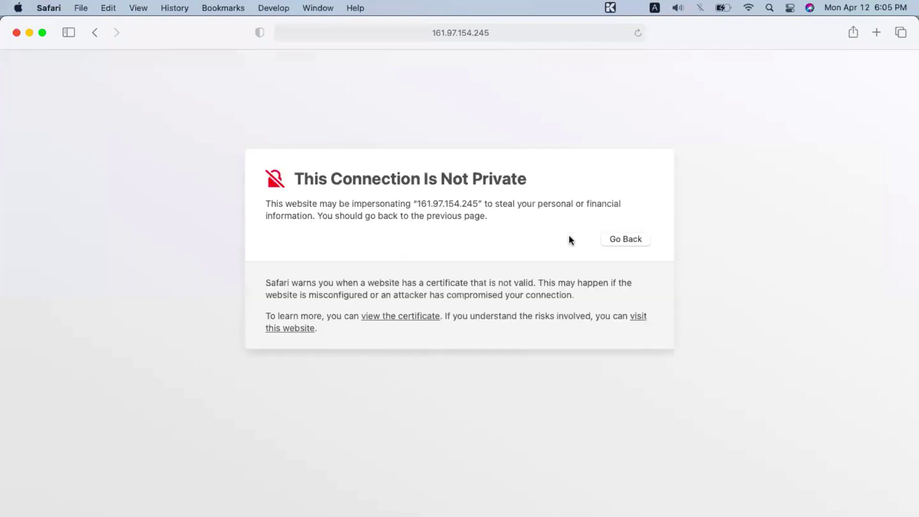
click(637, 316)
click(507, 335)
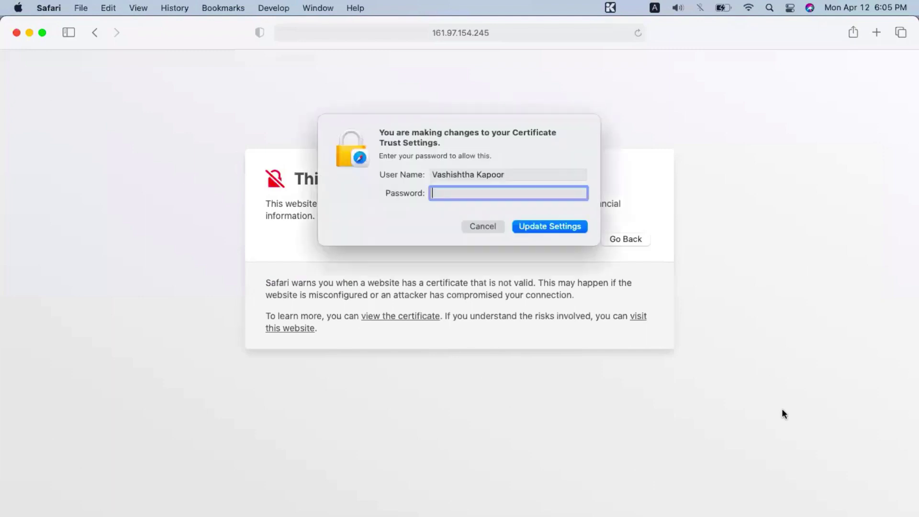
text(•••••••••••)
key(Return)
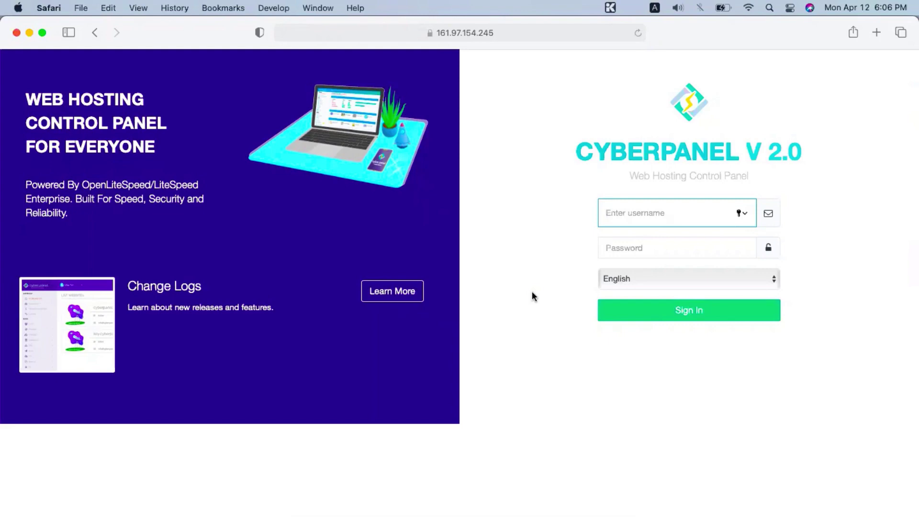
Step: Sign in as admin with the saved password, declining Safari's offer to save it
text(admin)
key(Tab)
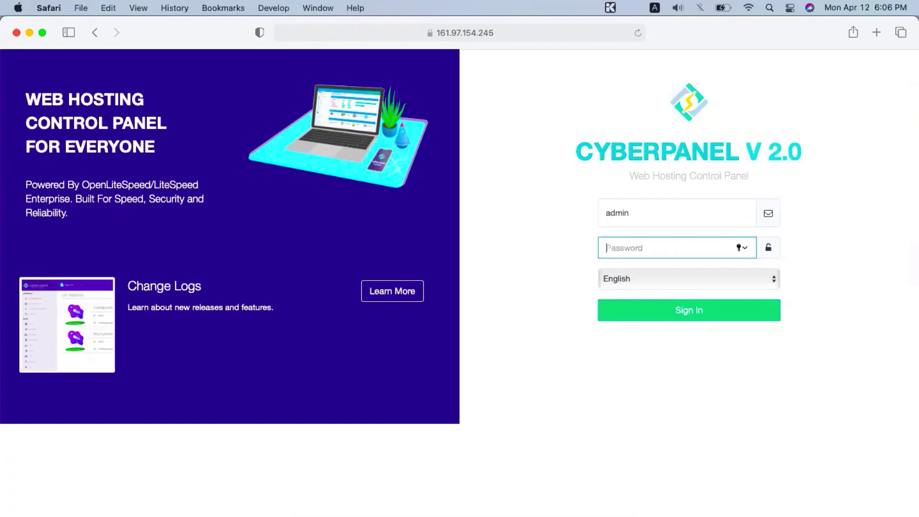
key(super+v)
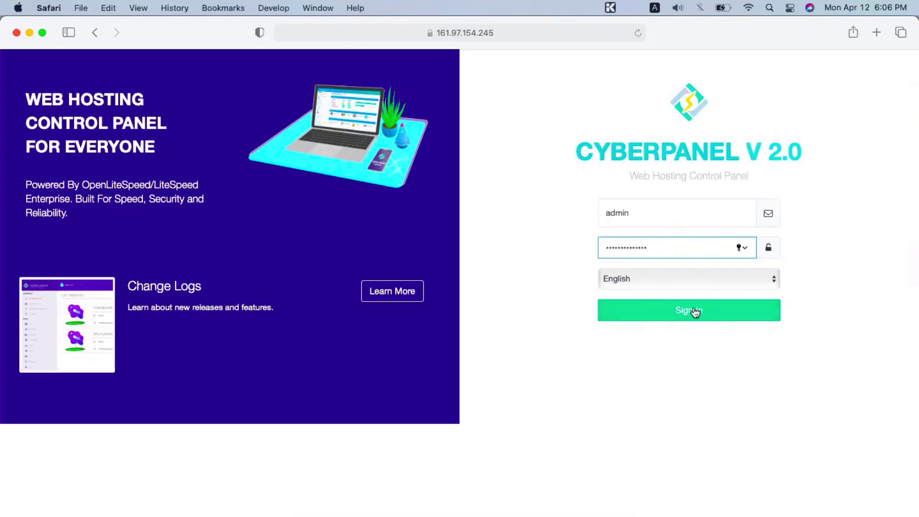
click(695, 312)
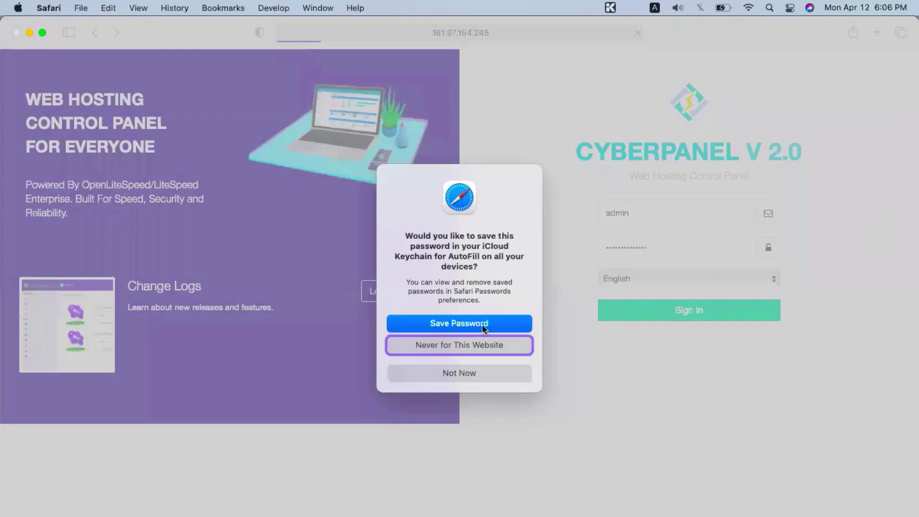
click(467, 371)
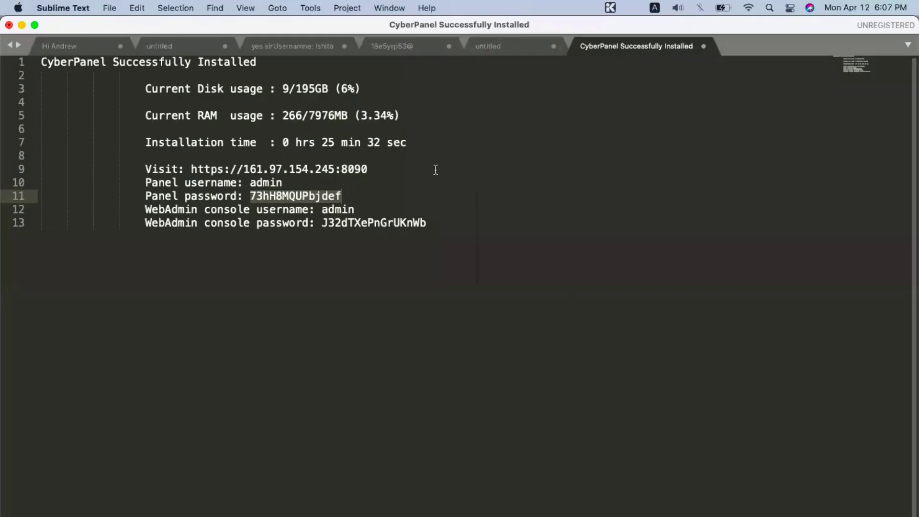
Step: Check the VPS OS details in Chrome, then return to CyberPanel in Safari
key(super+Tab)
key(super+Tab)
key(super+Tab)
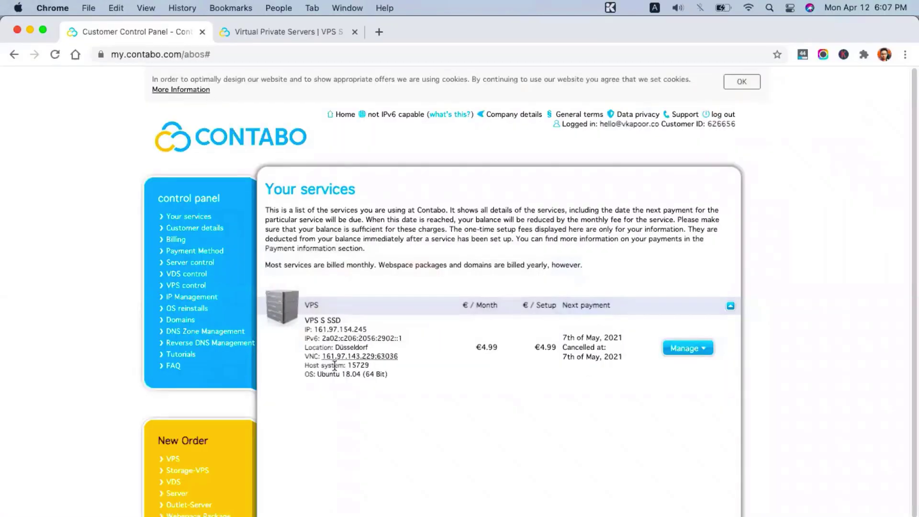
triple_click(342, 373)
key(super+Tab)
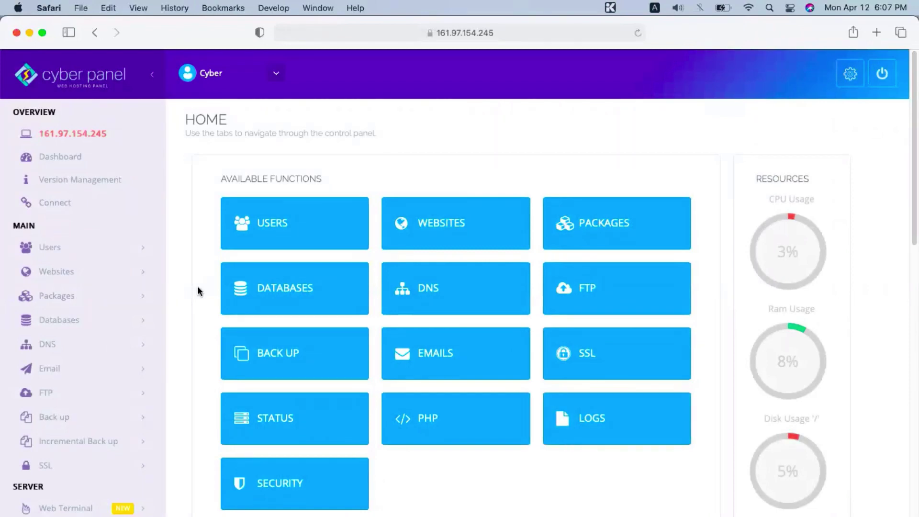
Step: Open Websites > Create Website from the CyberPanel sidebar
scroll(197, 285, down, 1)
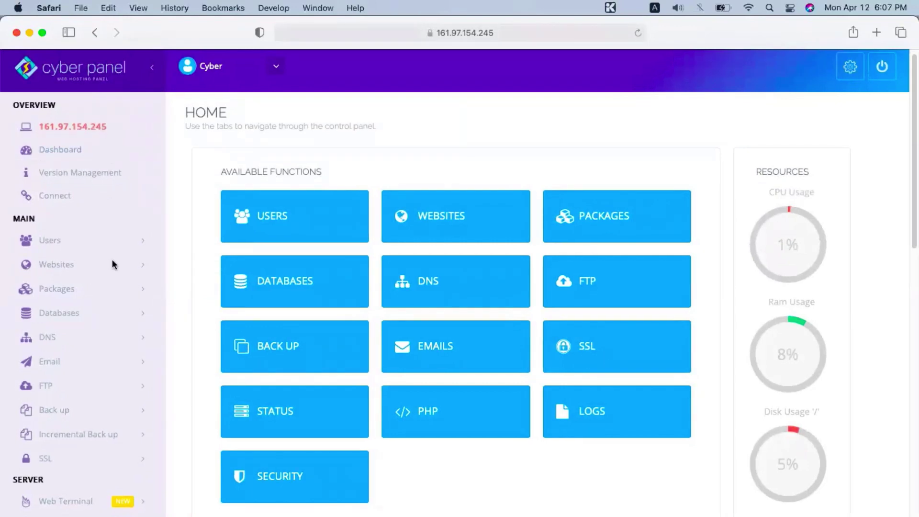
click(69, 268)
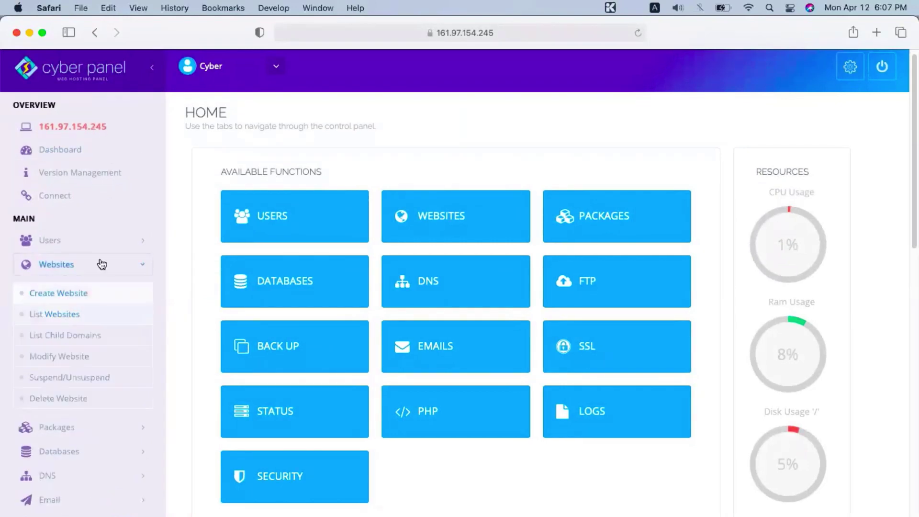
click(62, 266)
click(62, 265)
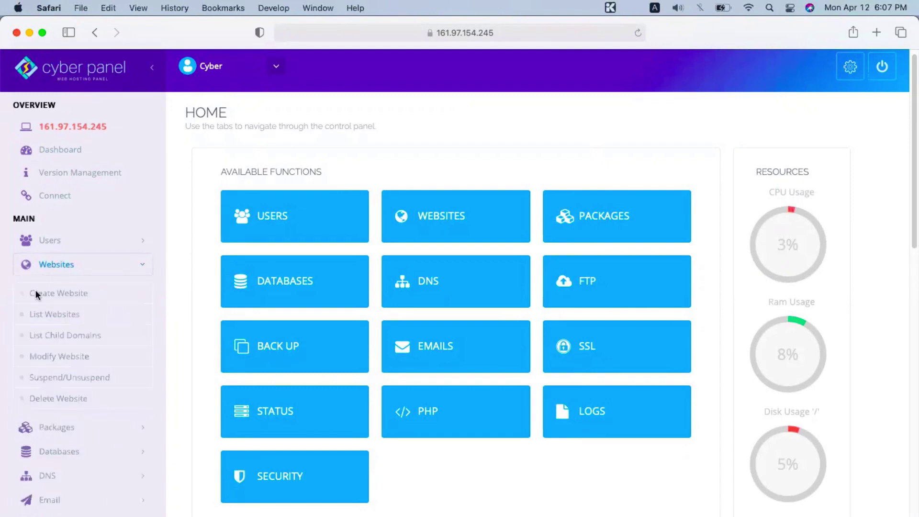
click(59, 294)
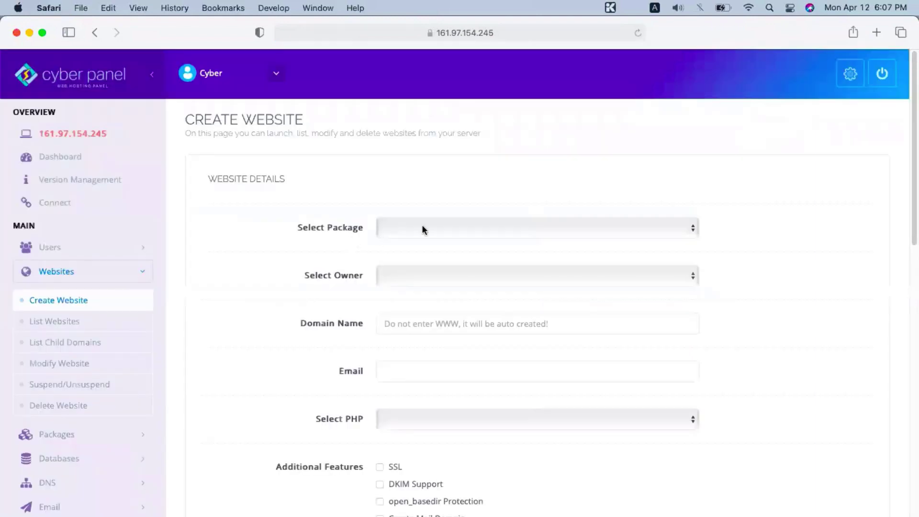
Step: Fill in Default package, owner admin, domain bstle.co and the site's contact e-mail
click(421, 229)
click(426, 239)
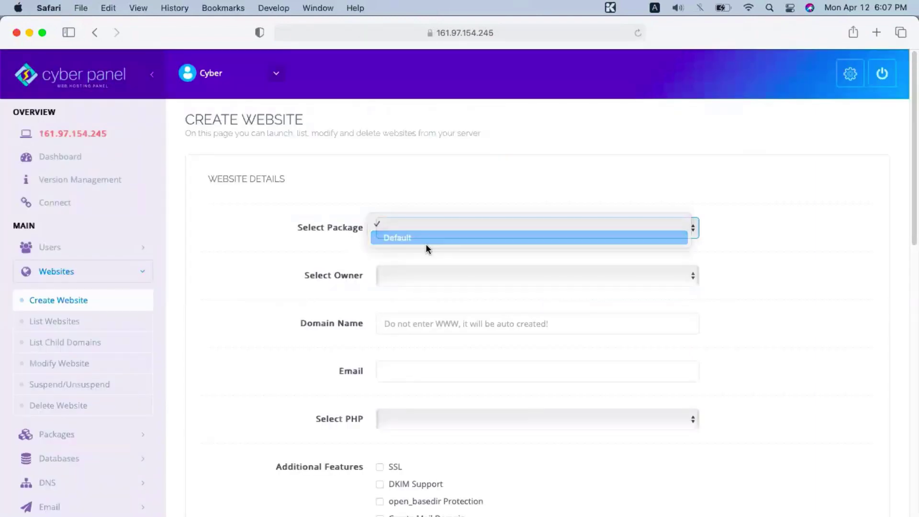
click(427, 280)
click(424, 286)
click(436, 326)
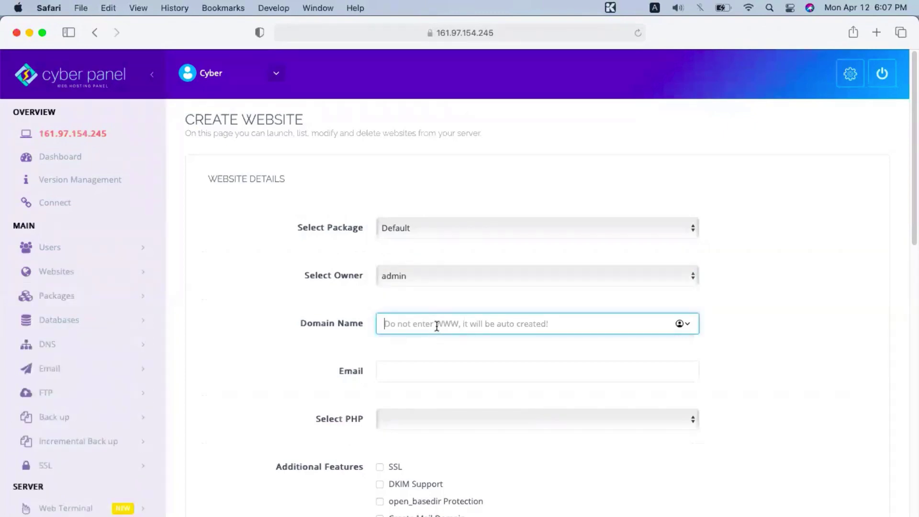
text(bst)
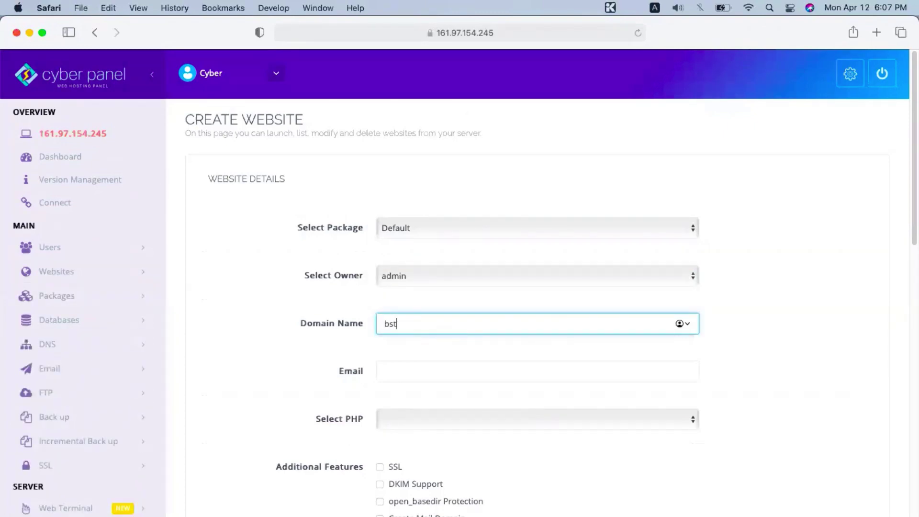
text(le.co)
key(Tab)
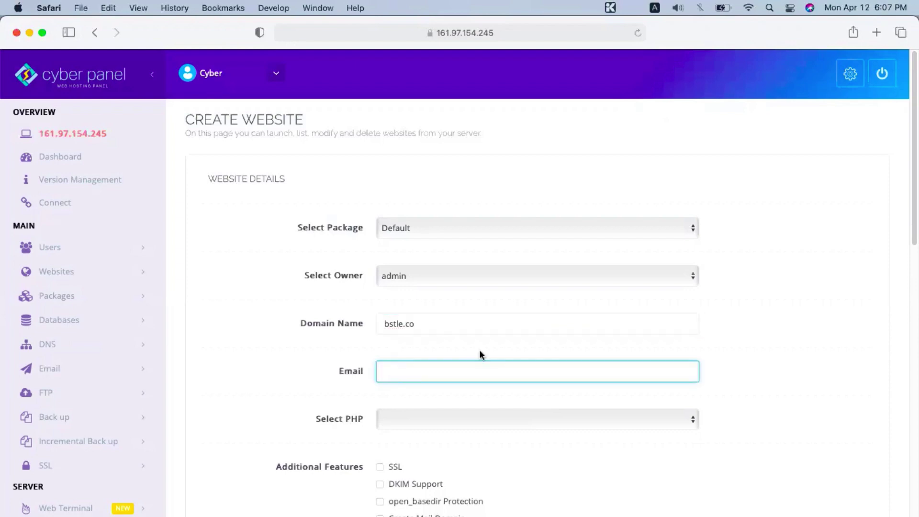
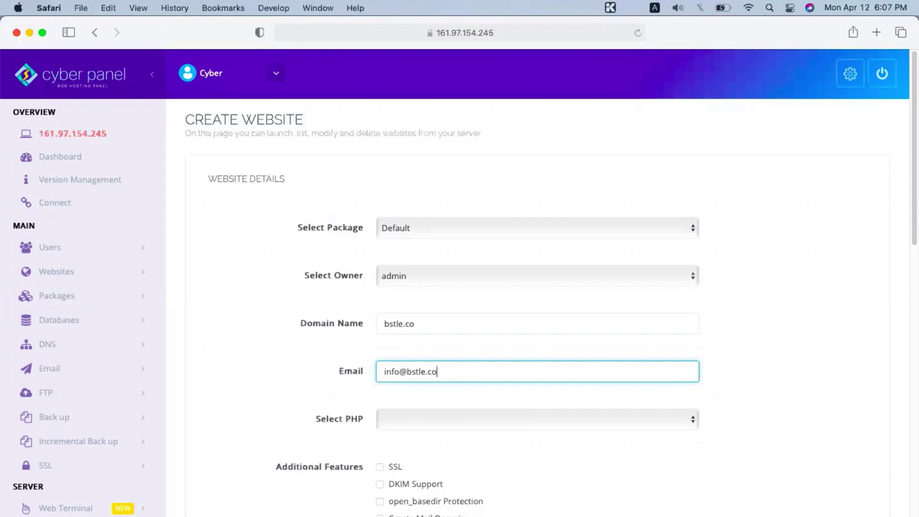
Step: Choose PHP 7.4 with SSL, DKIM and open_basedir, and create the website
key(Tab)
click(435, 419)
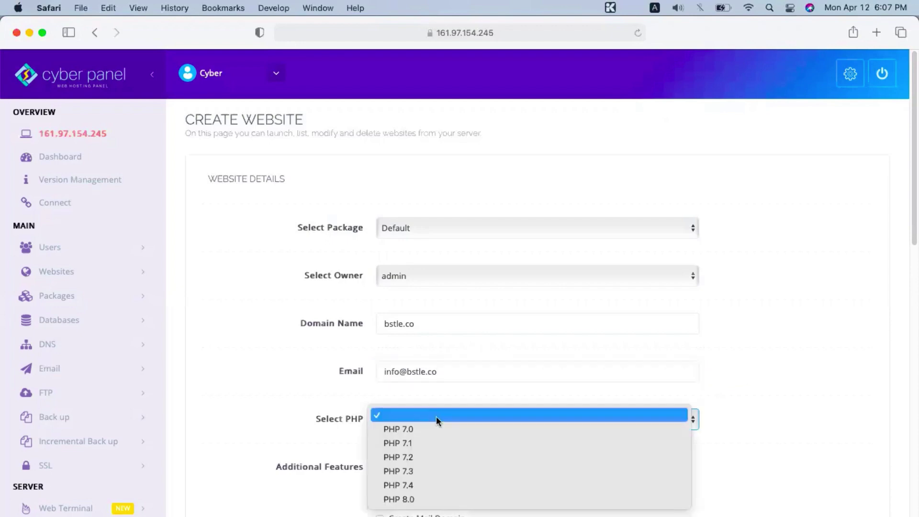
click(411, 484)
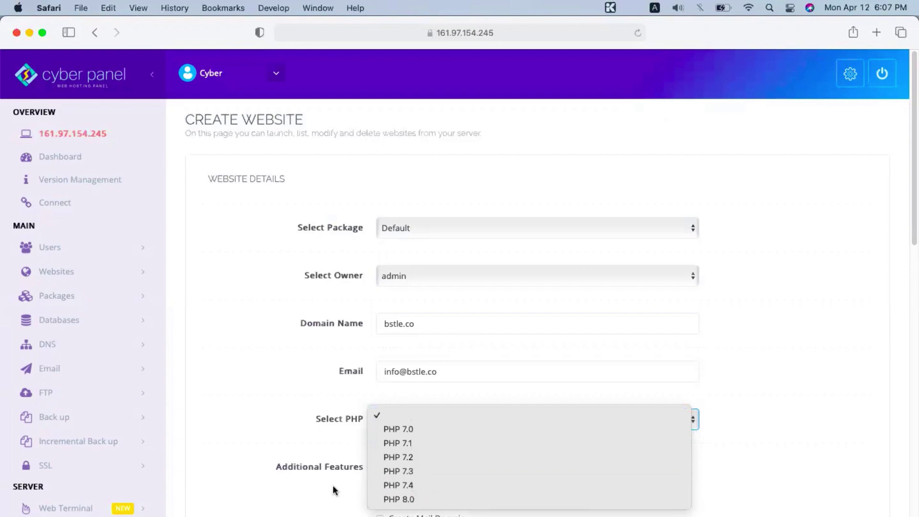
scroll(437, 372, down, 4)
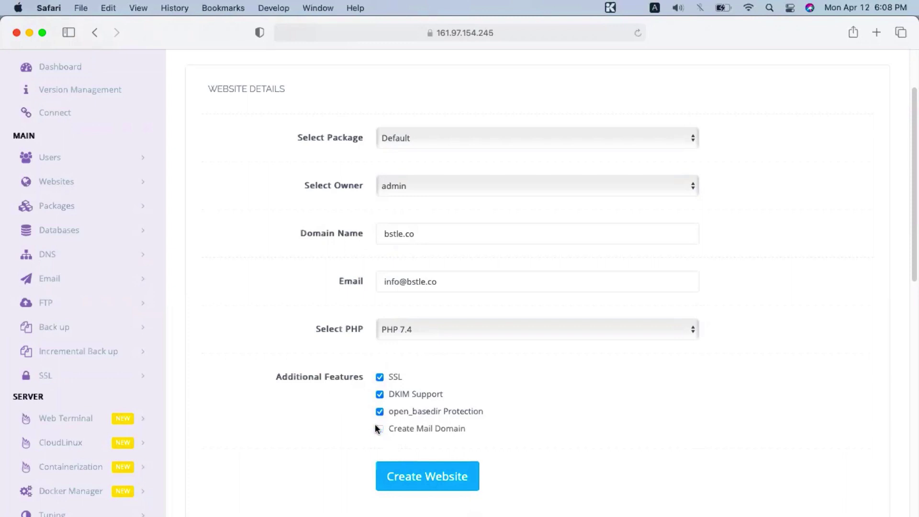
click(393, 487)
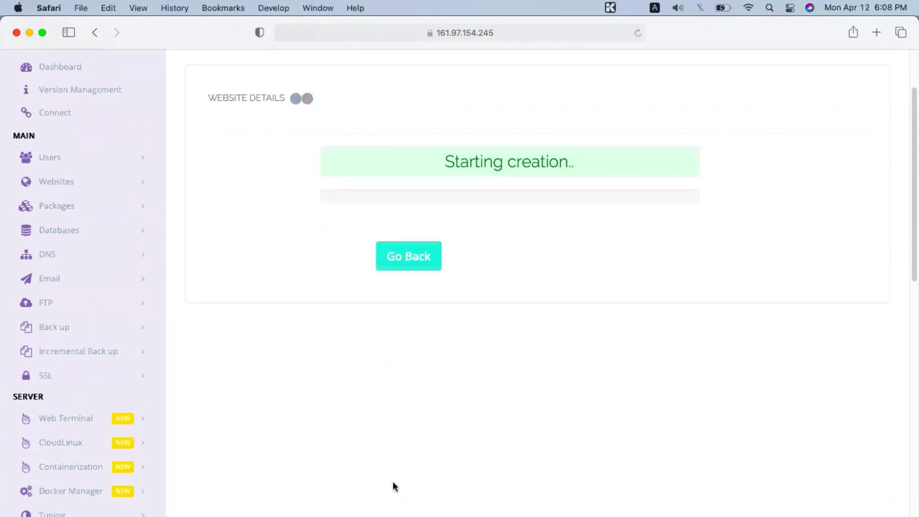
Step: Let bstle.co creation reach 'Setting up SSL..', then switch to Chrome's Contabo services page
scroll(393, 481, up, 4)
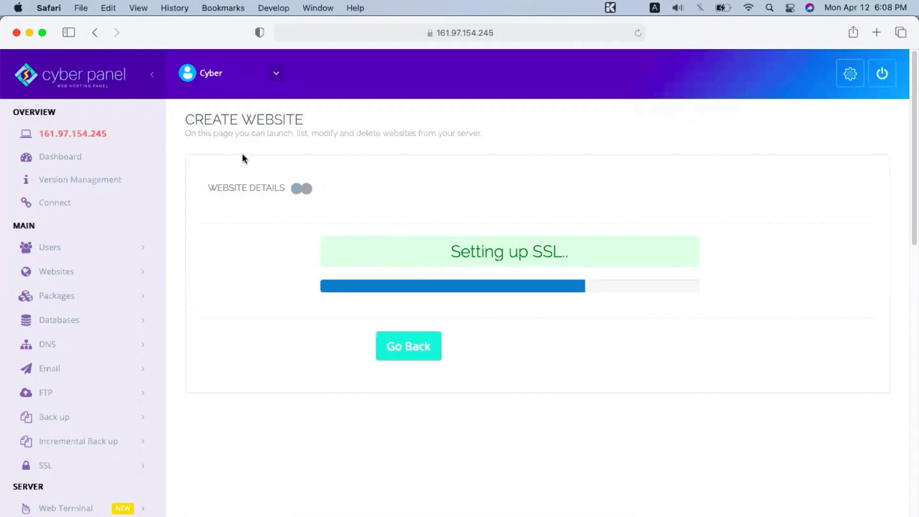
key(super+Tab)
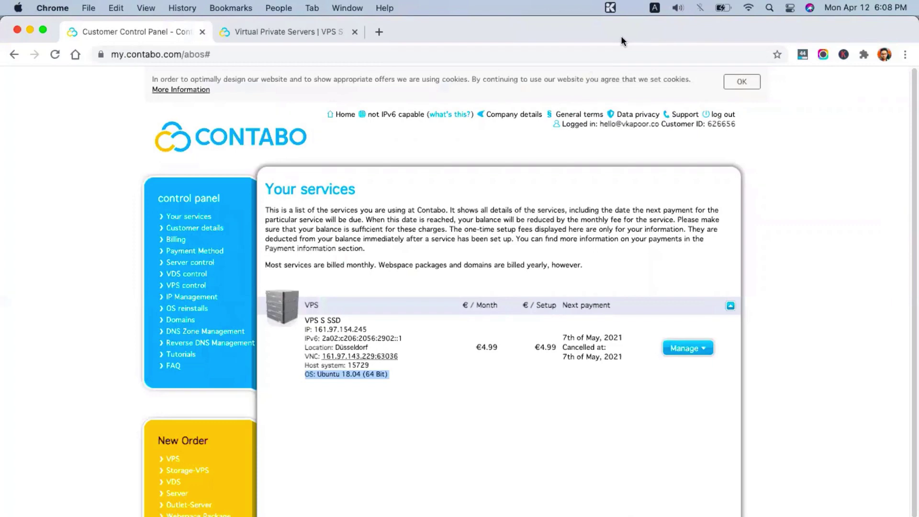
Step: Go to dash.cloudflare.com in a new tab and view the bstle.co DNS records table
key(super+t)
text(dash)
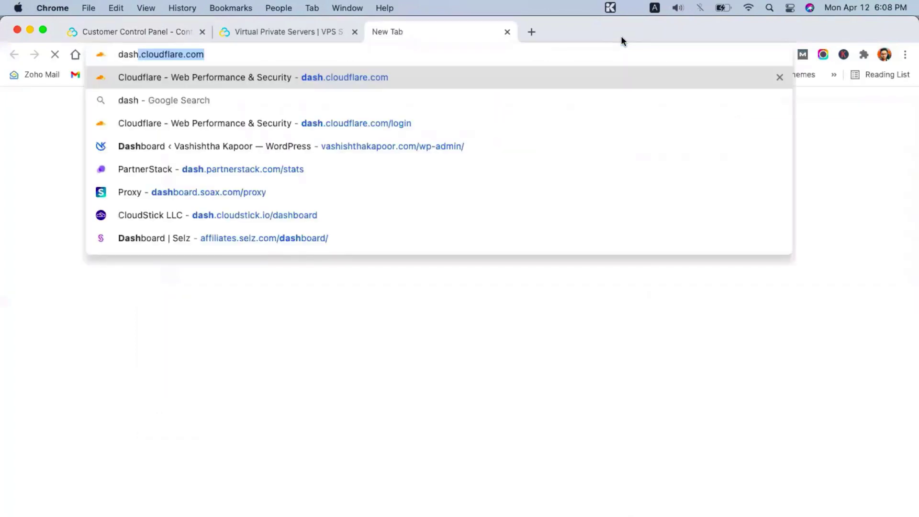
key(Return)
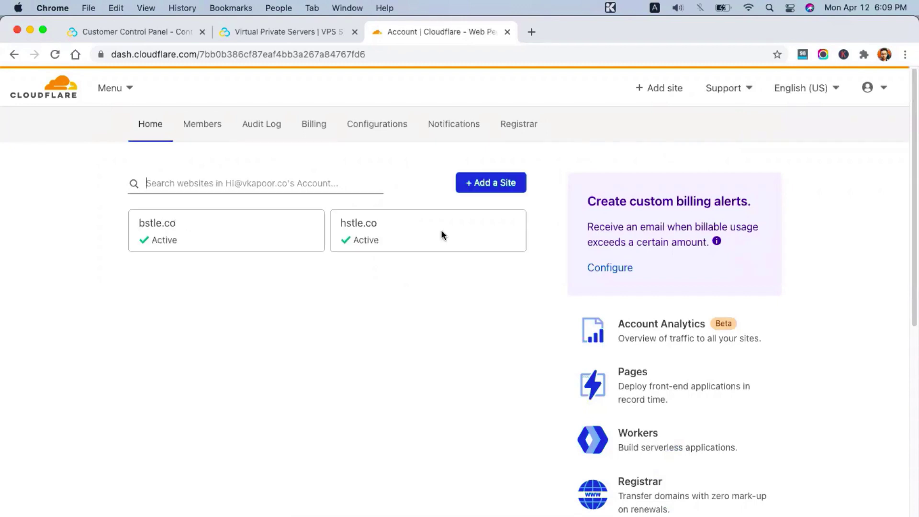
click(156, 235)
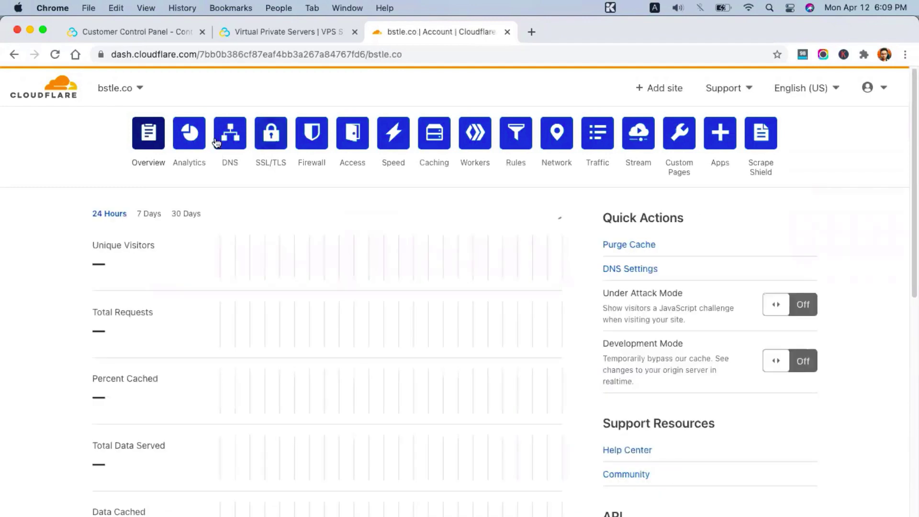
click(217, 141)
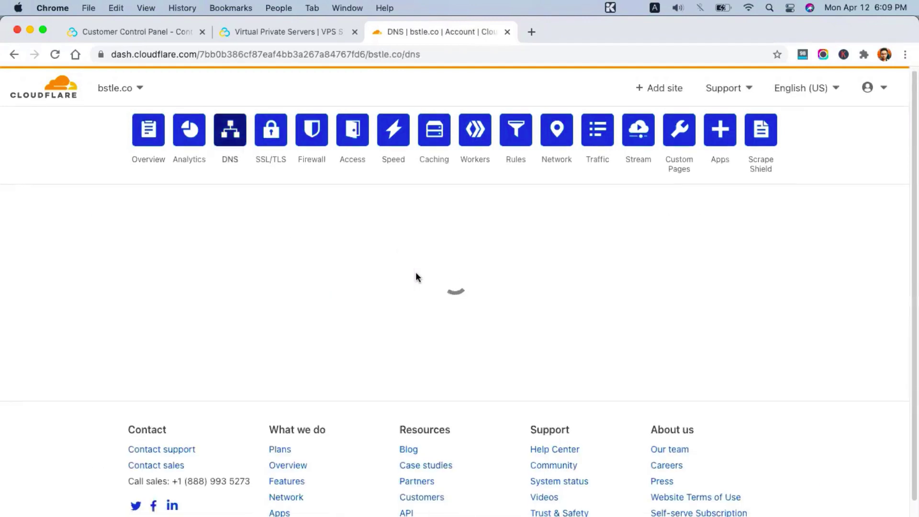
scroll(415, 275, down, 3)
scroll(415, 274, down, 2)
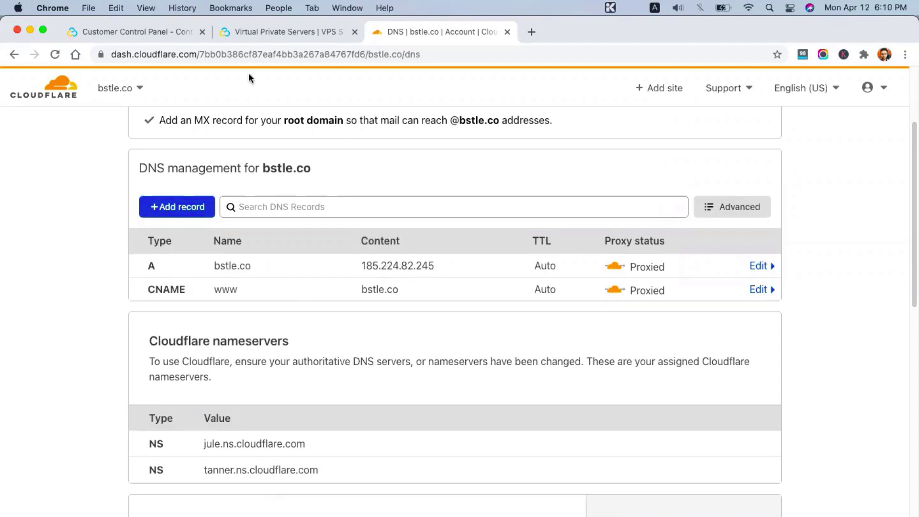
Step: Copy the server IP 161.97.154.245 from the Contabo services overview
click(240, 32)
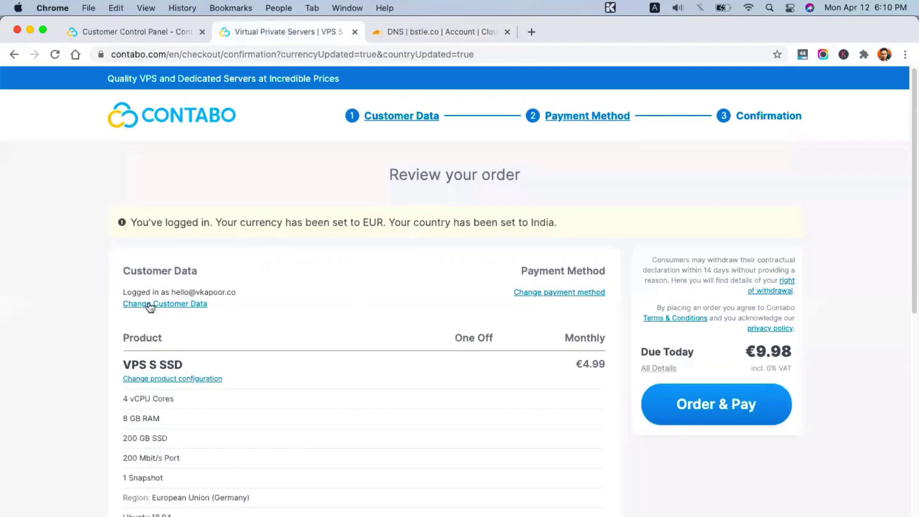
click(140, 28)
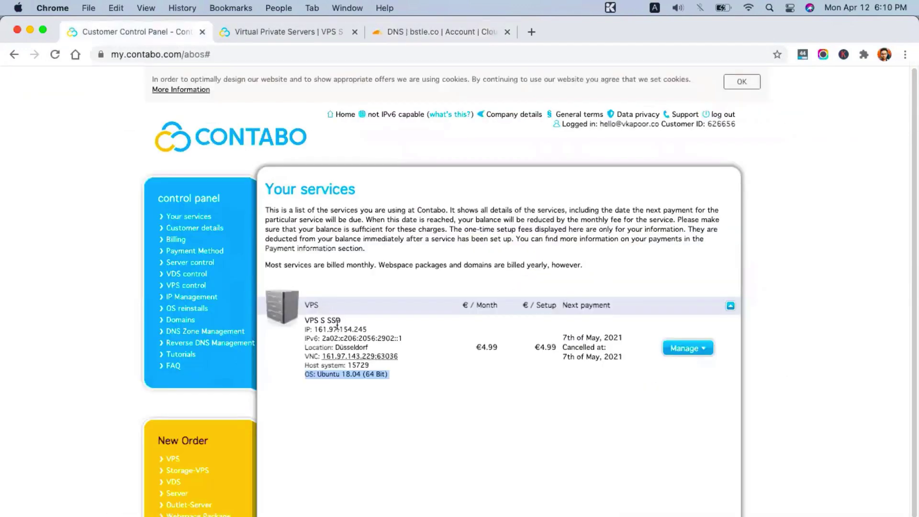
drag(314, 329, 369, 330)
key(super+c)
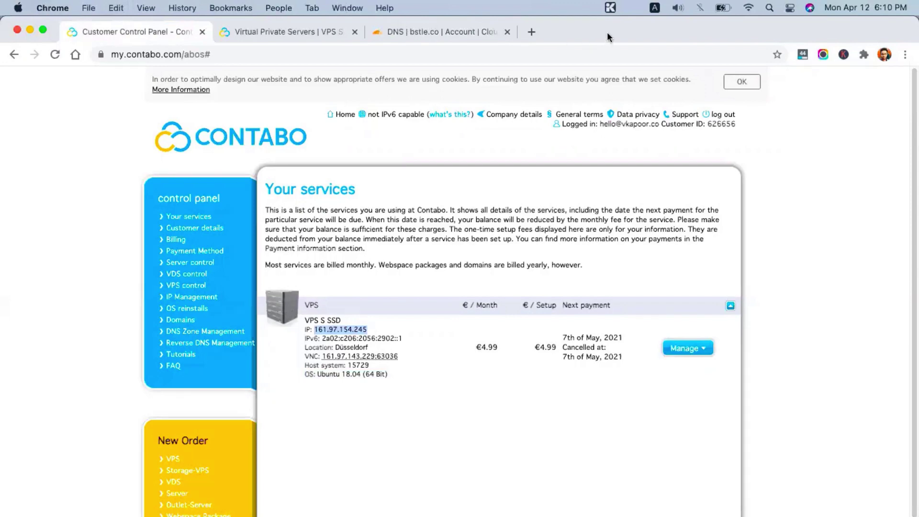
Step: Point the bstle.co A record in Cloudflare at 161.97.154.245 and save it
key(super+3)
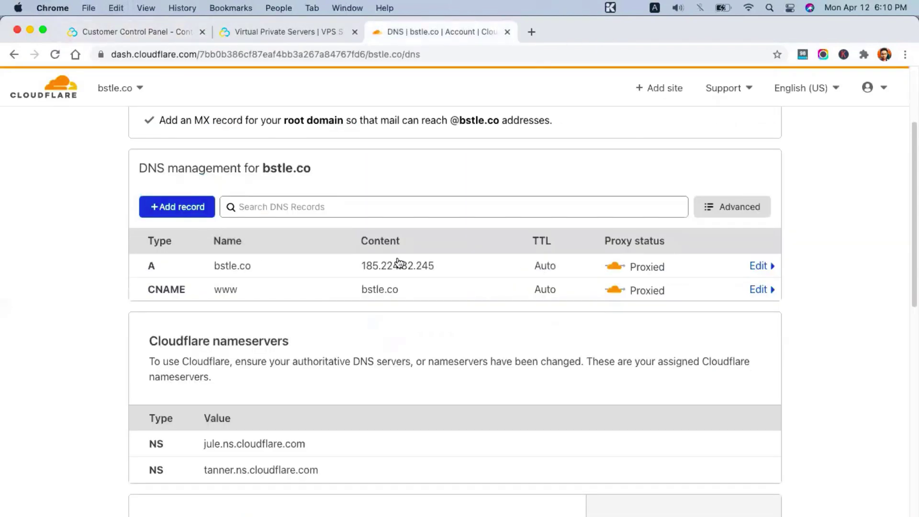
click(402, 266)
triple_click(406, 312)
key(super+v)
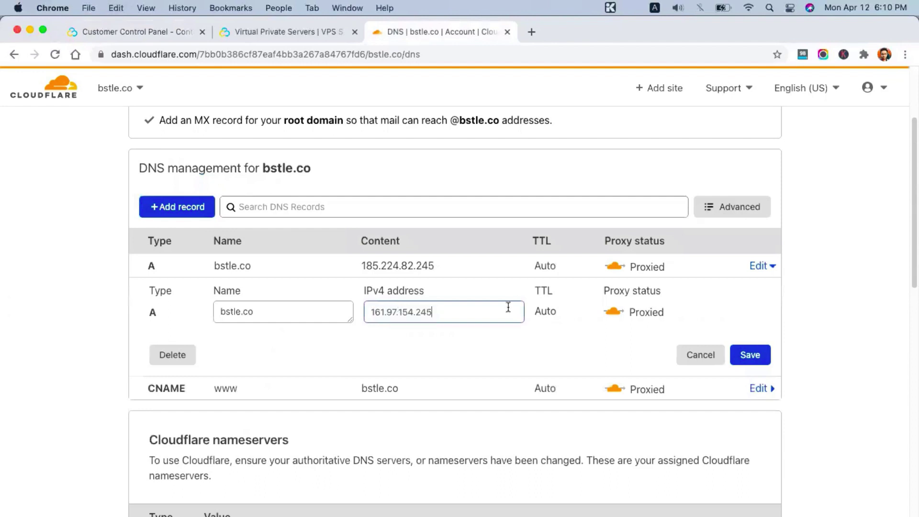
click(745, 352)
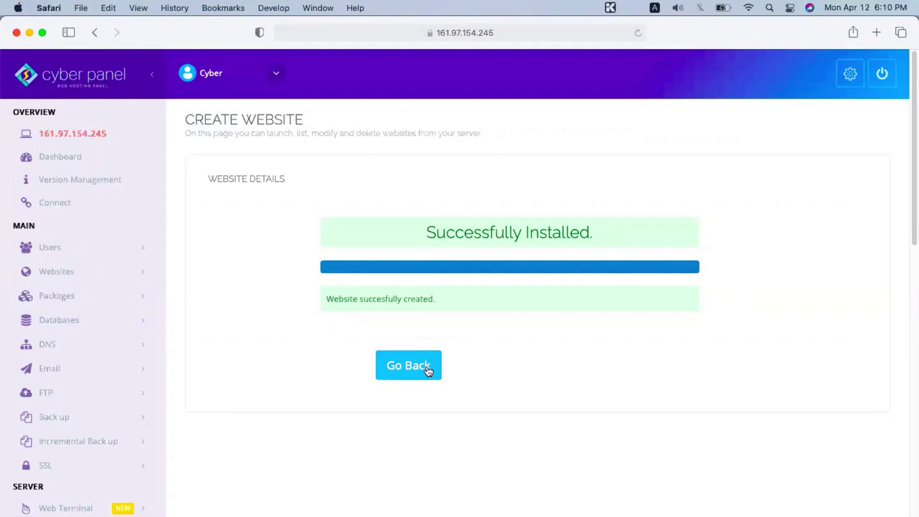
Step: Open List Websites, showing bstle.co active at 161.97.154.245 with the Default package
click(76, 270)
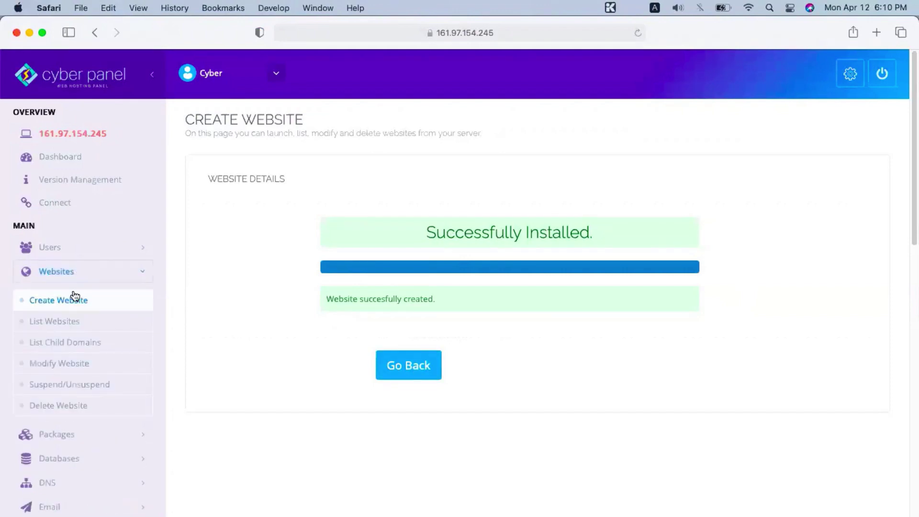
click(59, 322)
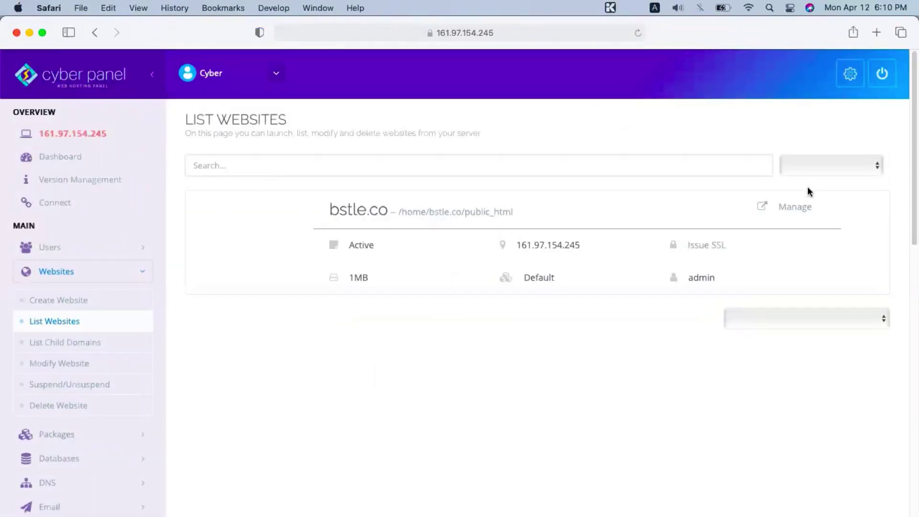
Step: Open the bstle.co management page and scroll down to the Application Installer's WP + LSCache option
click(797, 206)
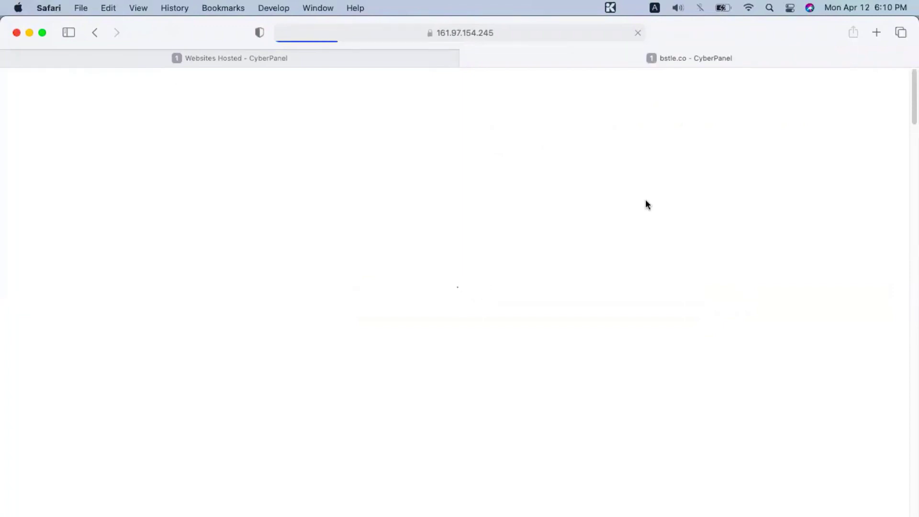
scroll(526, 457, down, 4)
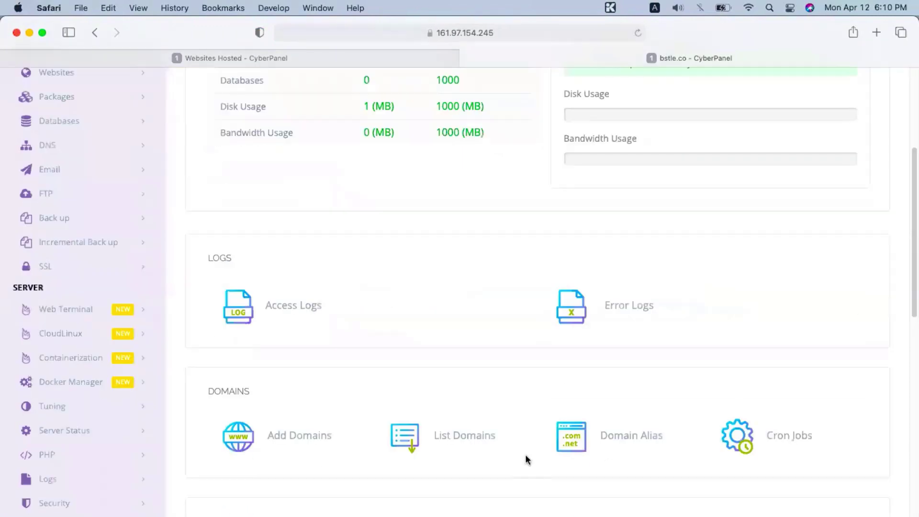
scroll(525, 458, down, 5)
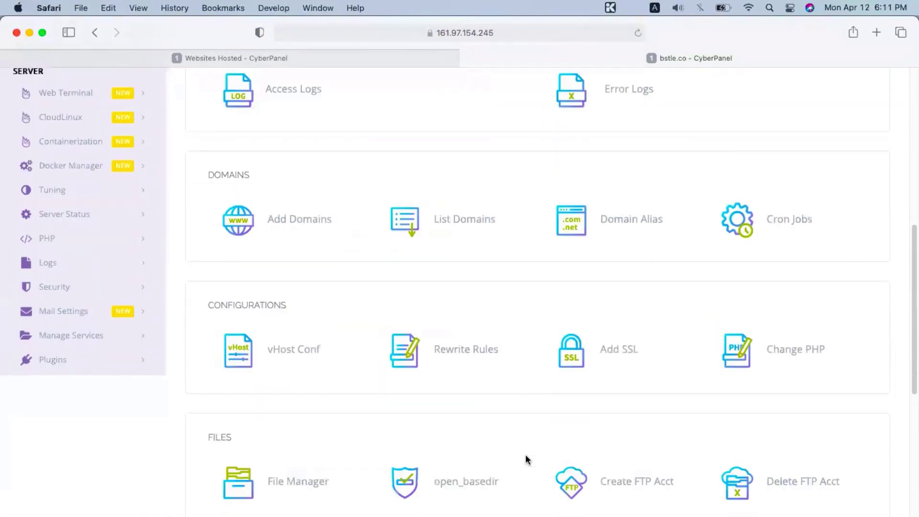
scroll(526, 458, down, 1)
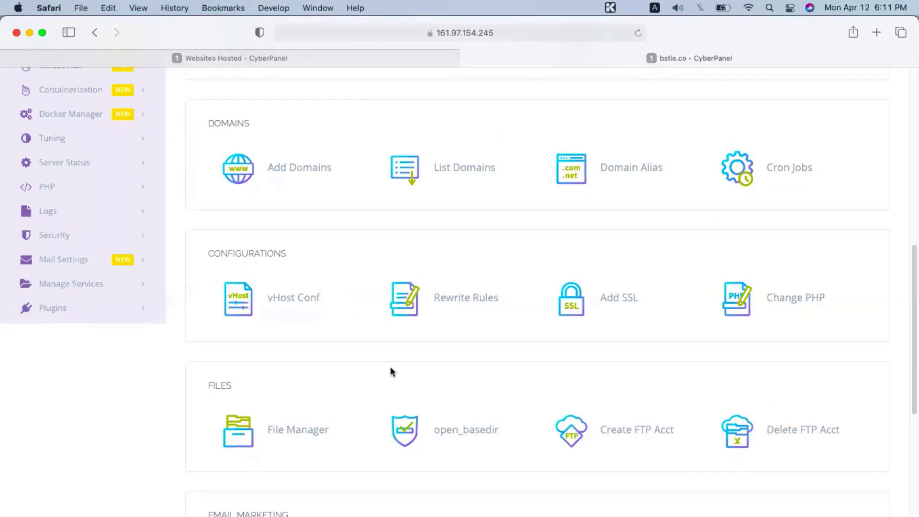
scroll(391, 371, down, 2)
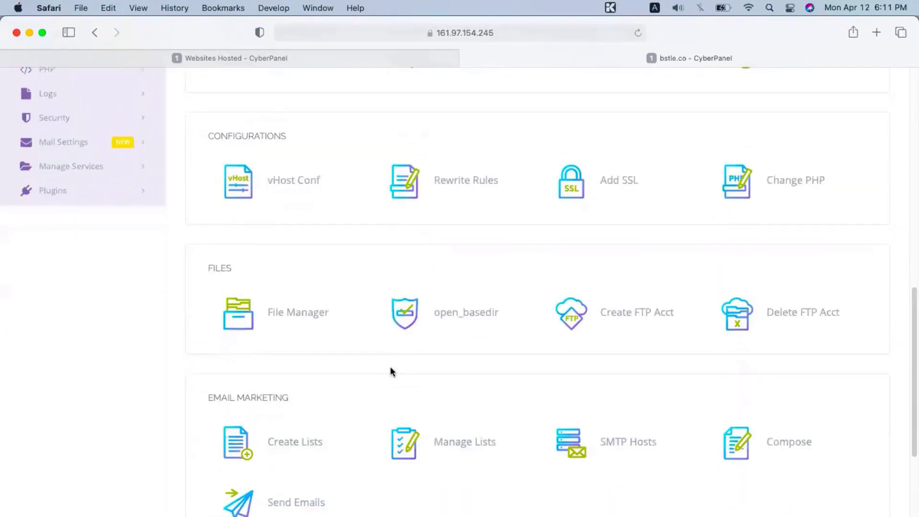
scroll(391, 370, up, 3)
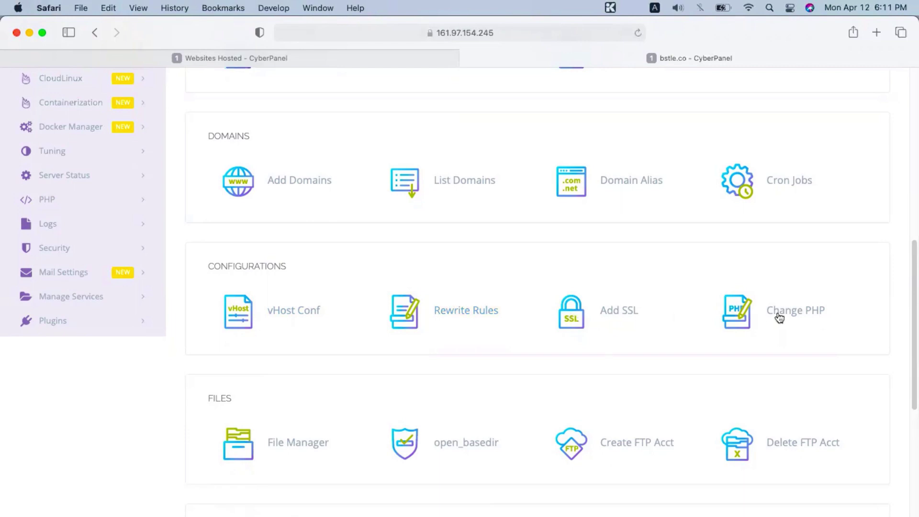
scroll(776, 315, down, 5)
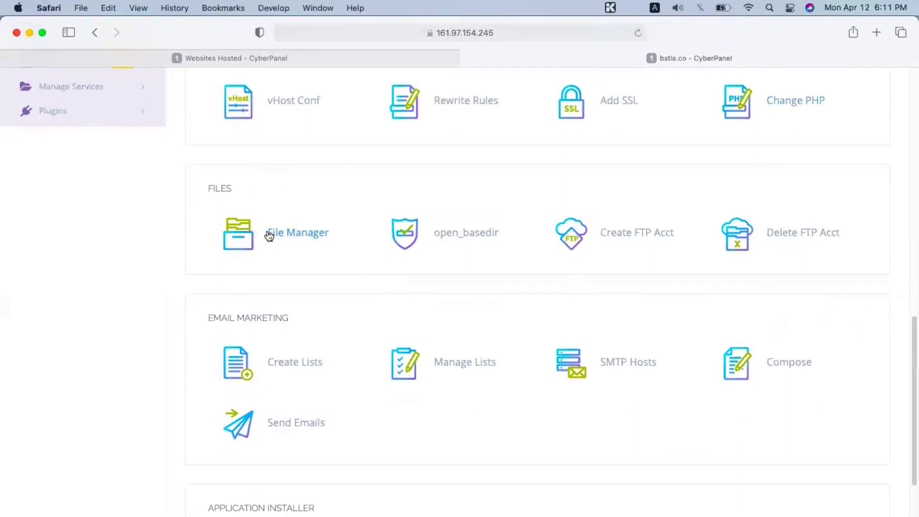
scroll(378, 248, down, 3)
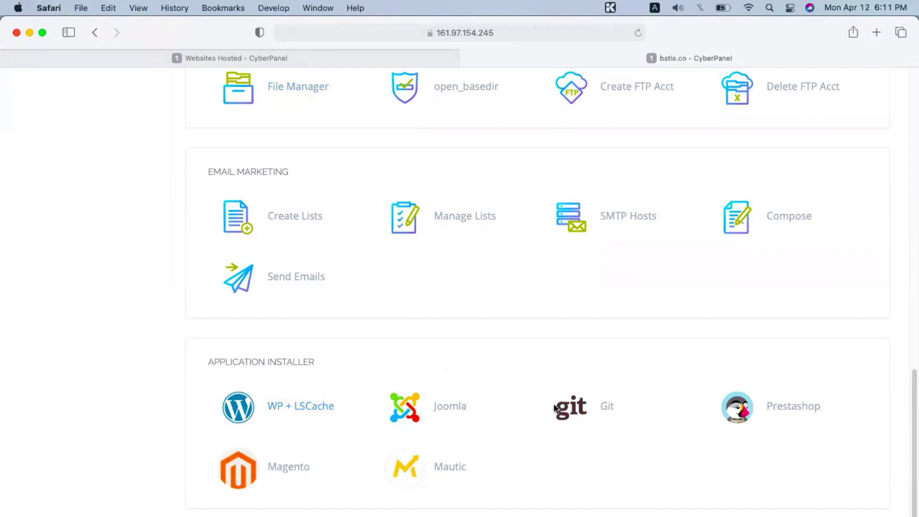
Step: Open the WP + LSCache installer and enter blog title 'Bstle' and login user 'admin'
click(238, 414)
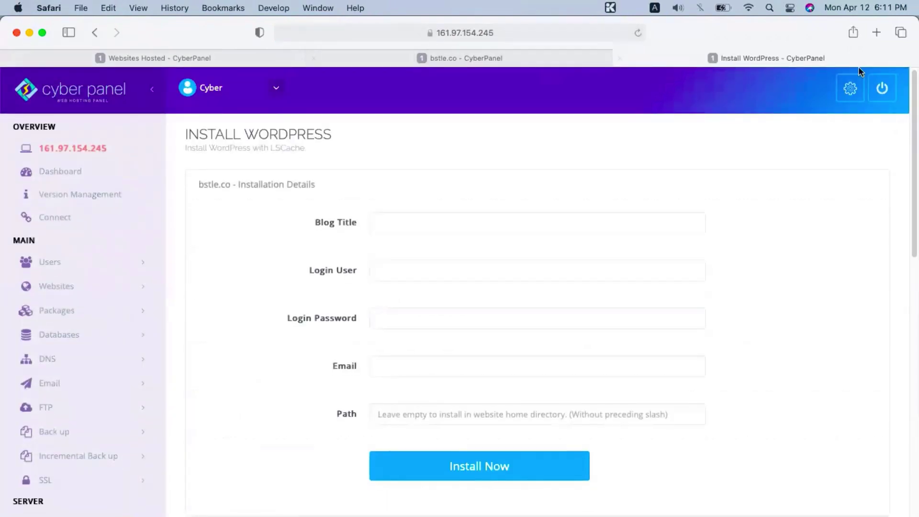
click(480, 212)
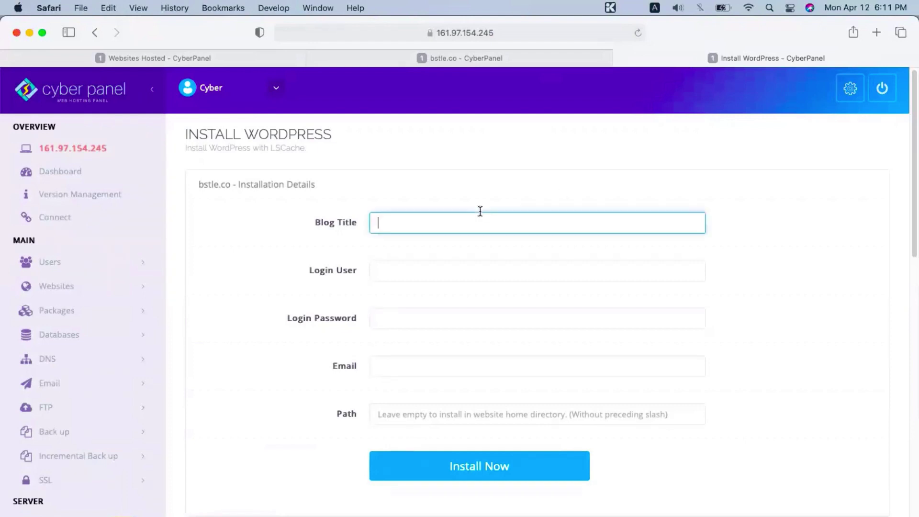
text(Bstle)
click(537, 271)
text(admin)
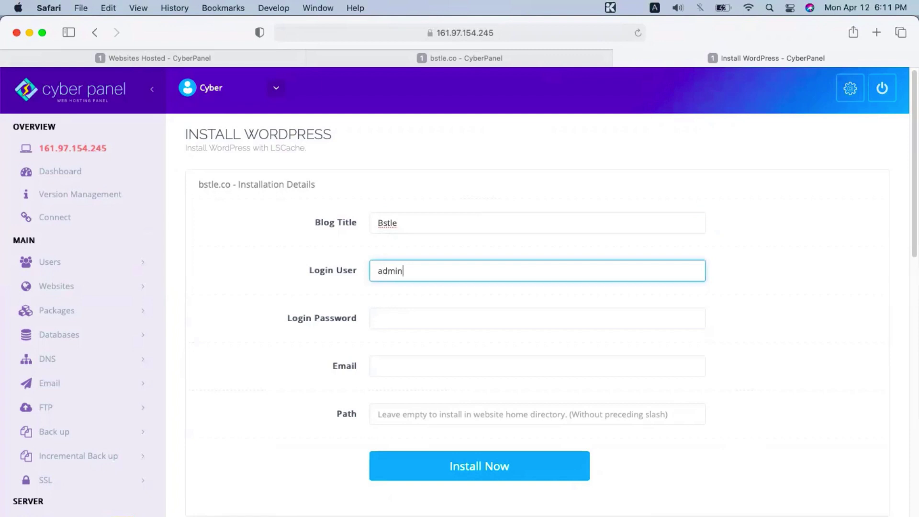
Step: Paste the saved panel password, fill in the contact e-mail, leave Path empty, and start installing
key(Tab)
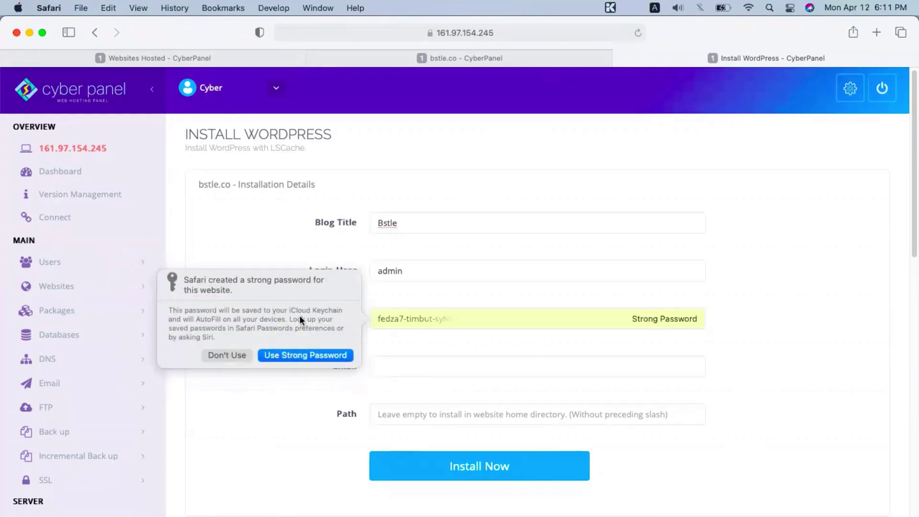
click(228, 355)
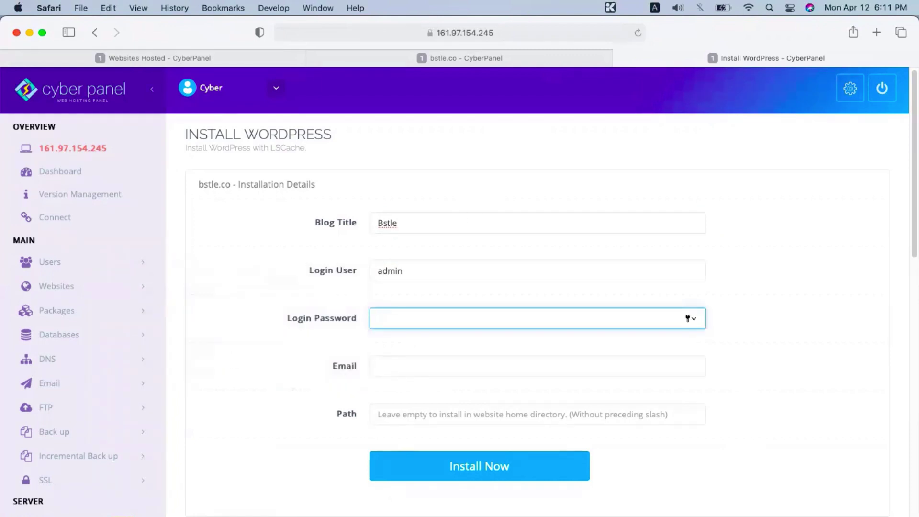
key(super+Tab)
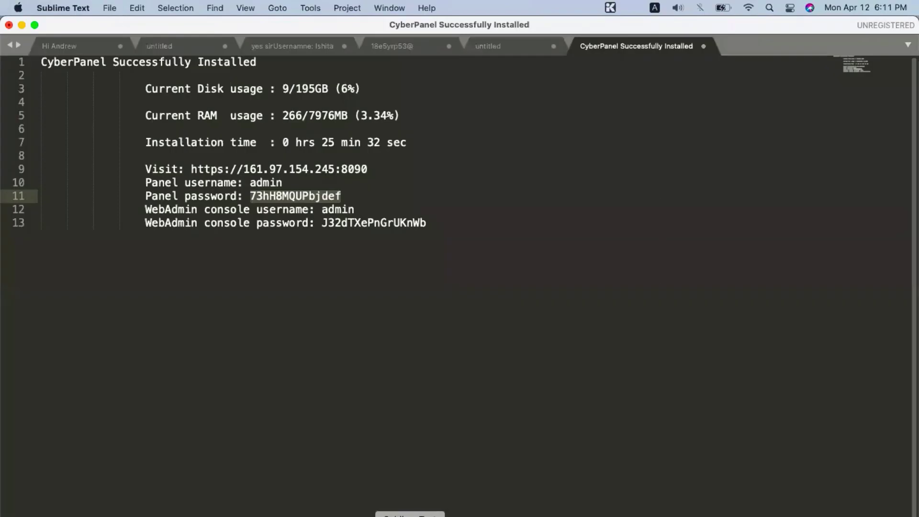
key(super+c)
key(super+Tab)
key(super+v)
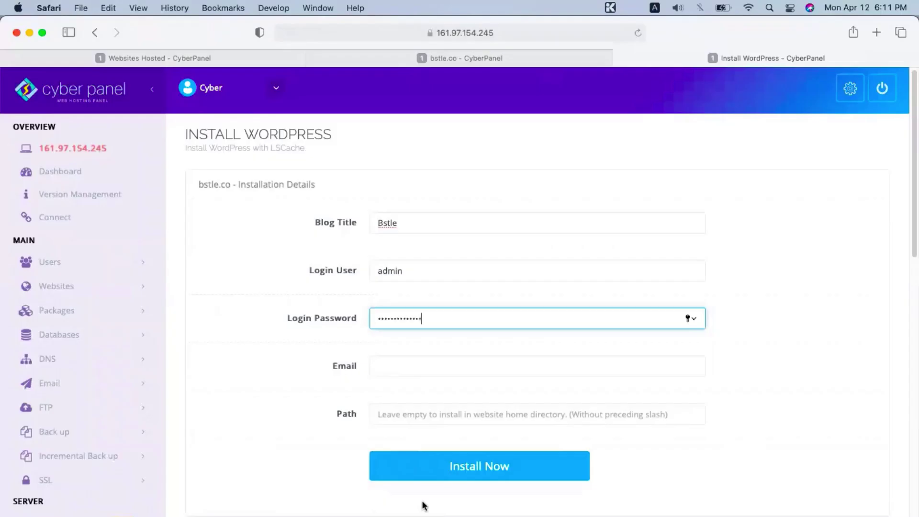
key(Tab)
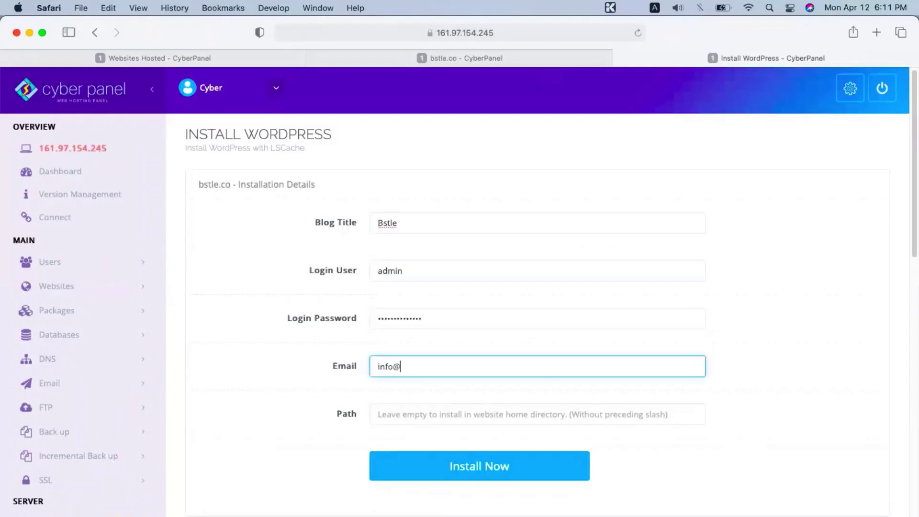
key(Tab)
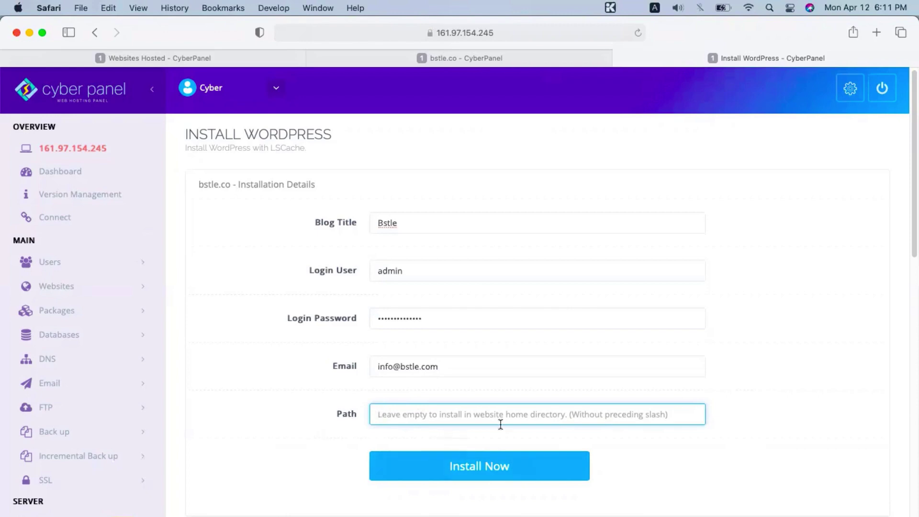
click(476, 473)
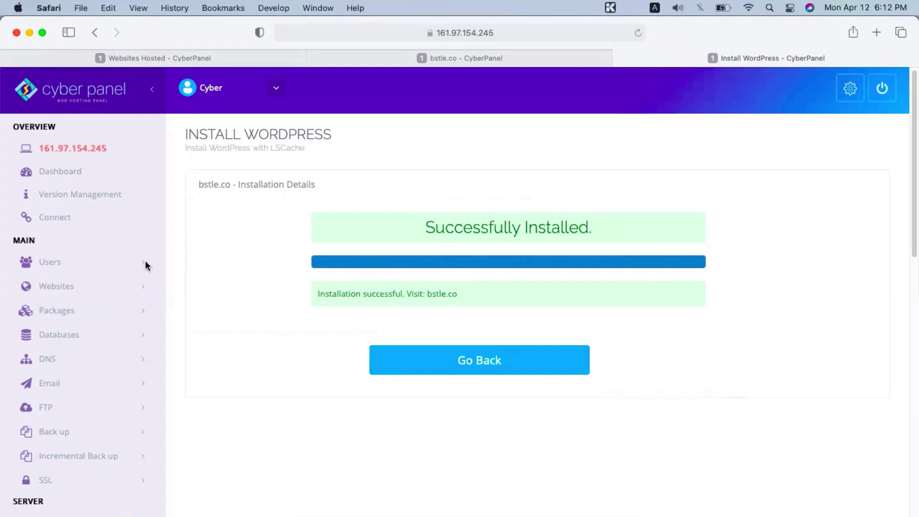
Step: Once WordPress reports Successfully Installed, go to List Websites under the Websites section
click(85, 287)
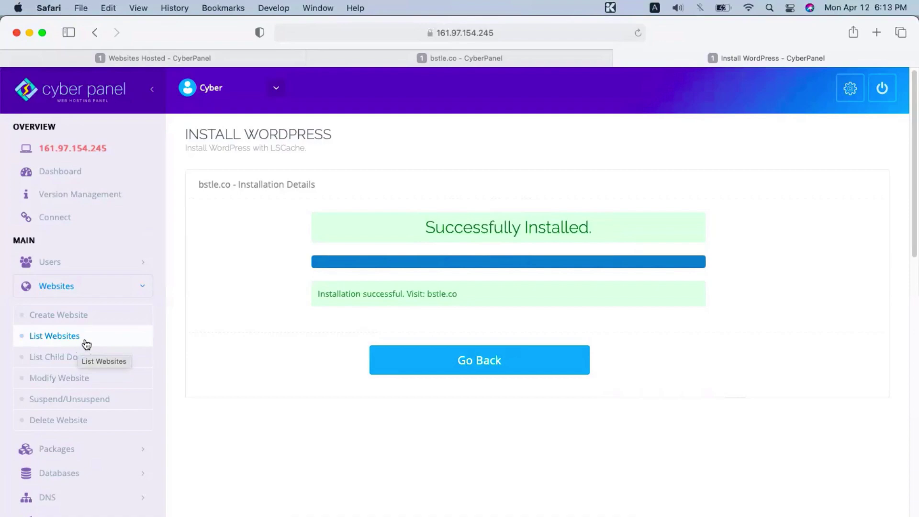
click(87, 340)
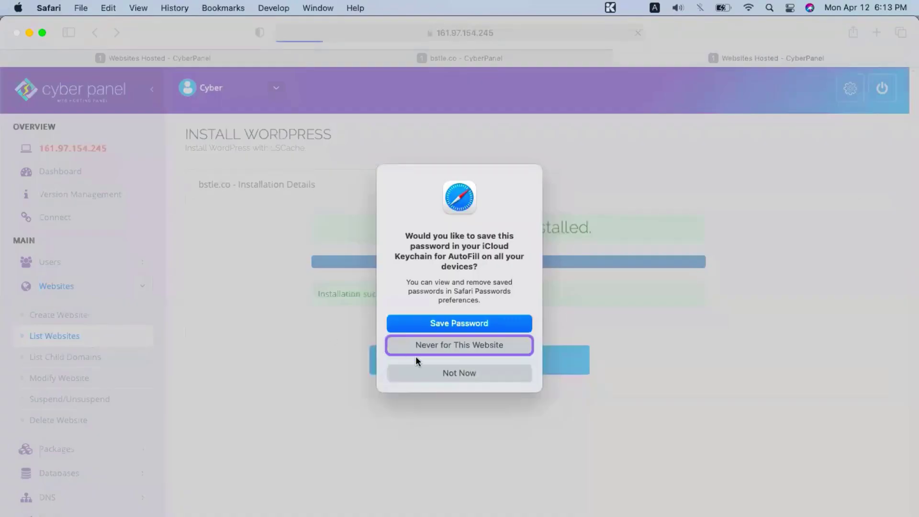
Step: Dismiss Safari's save-password prompt and issue an SSL certificate for bstle.co
click(435, 367)
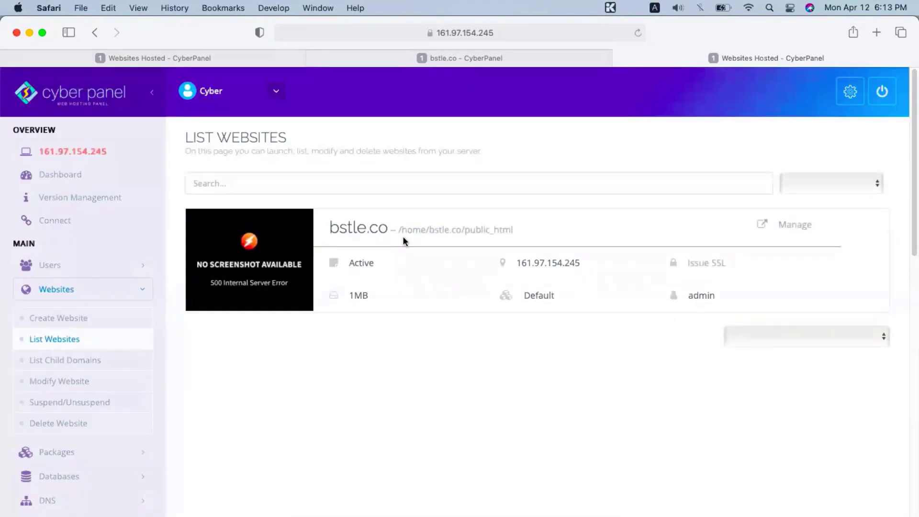
click(710, 264)
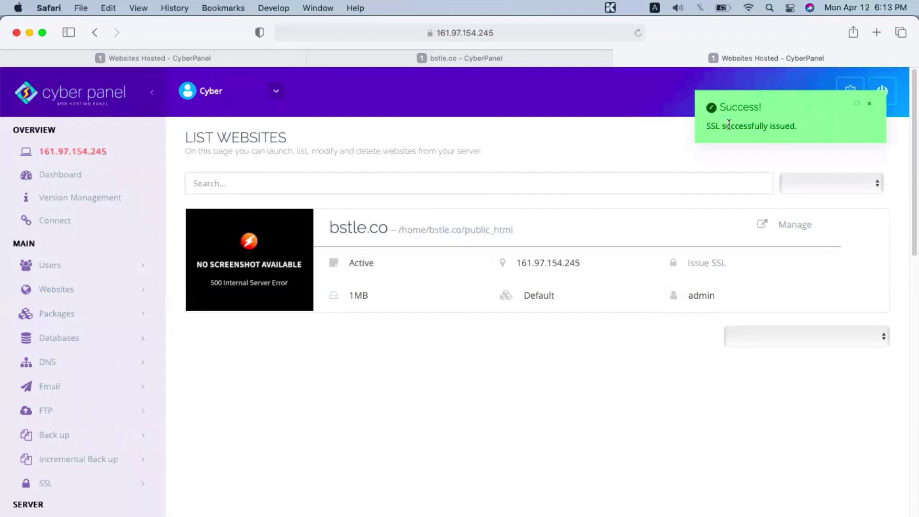
drag(724, 120, 773, 126)
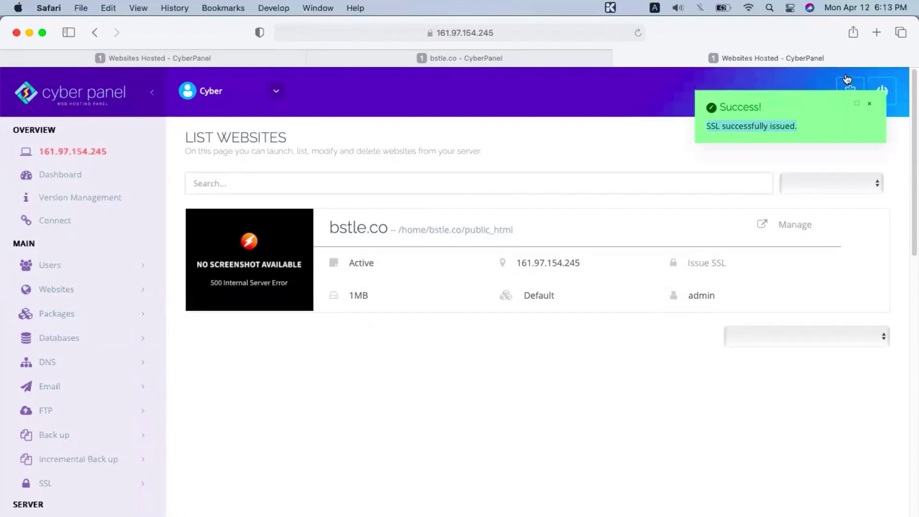
Step: Load bstle.co in a new tab and scroll through its default Hello world! home page
click(879, 32)
text(bstle.co)
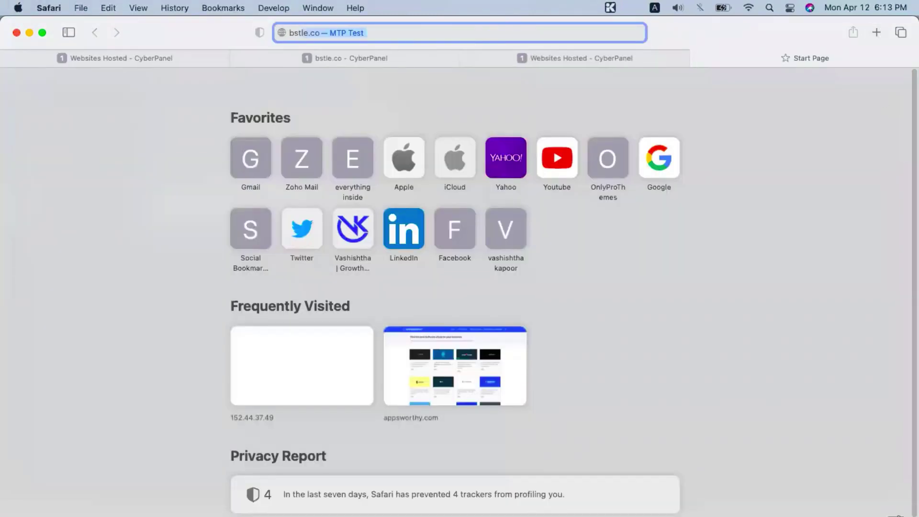
key(Return)
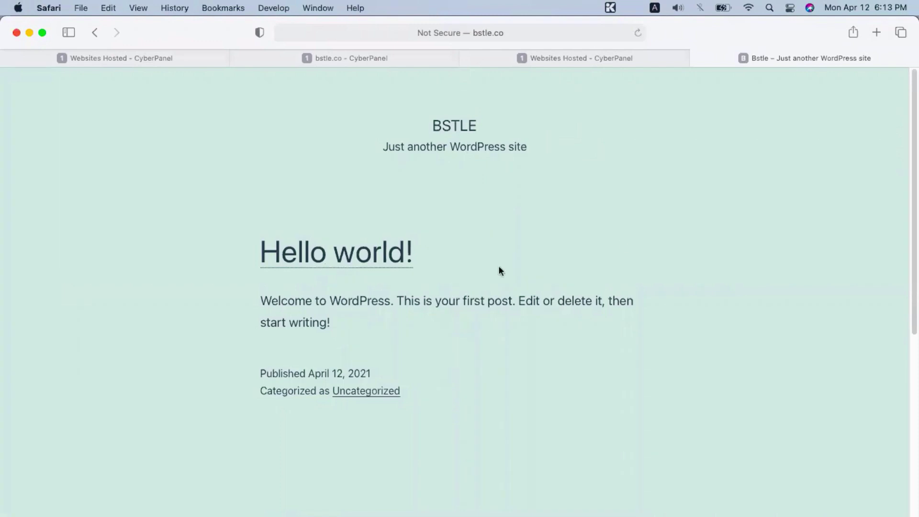
scroll(259, 246, down, 10)
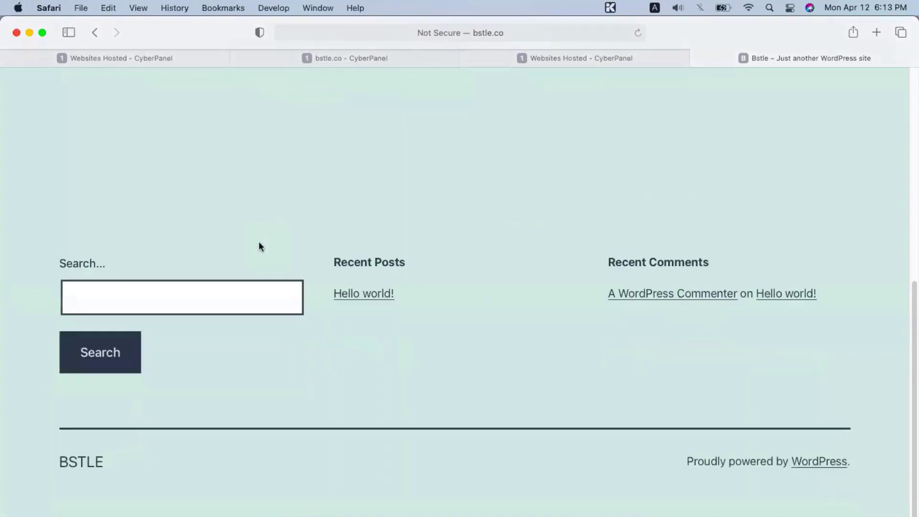
scroll(259, 247, up, 10)
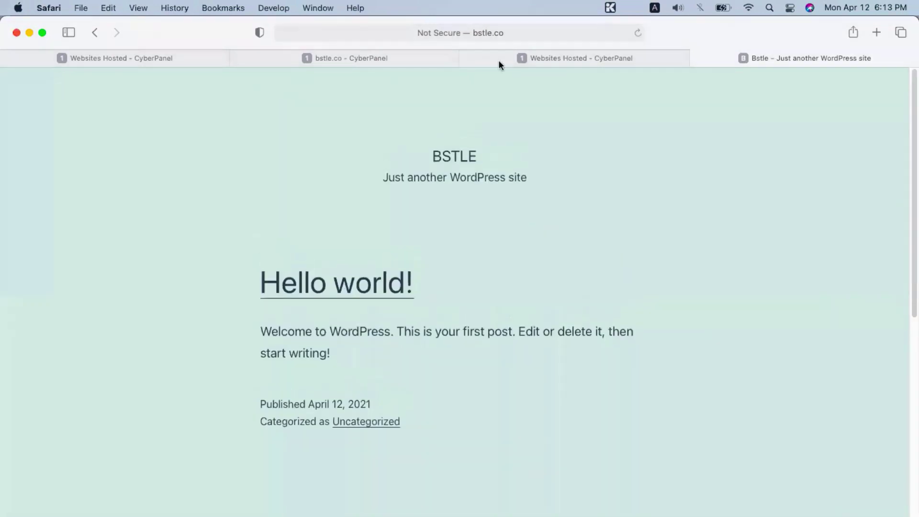
click(491, 30)
Step: Sign in at bstle.co/wp-admin and open the Posts list showing the Hello world! post
click(451, 30)
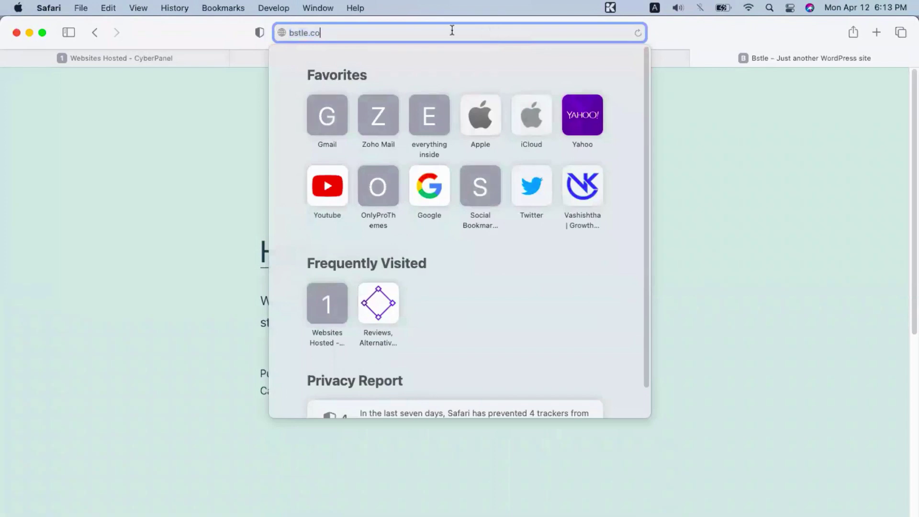
text(/wp-admi)
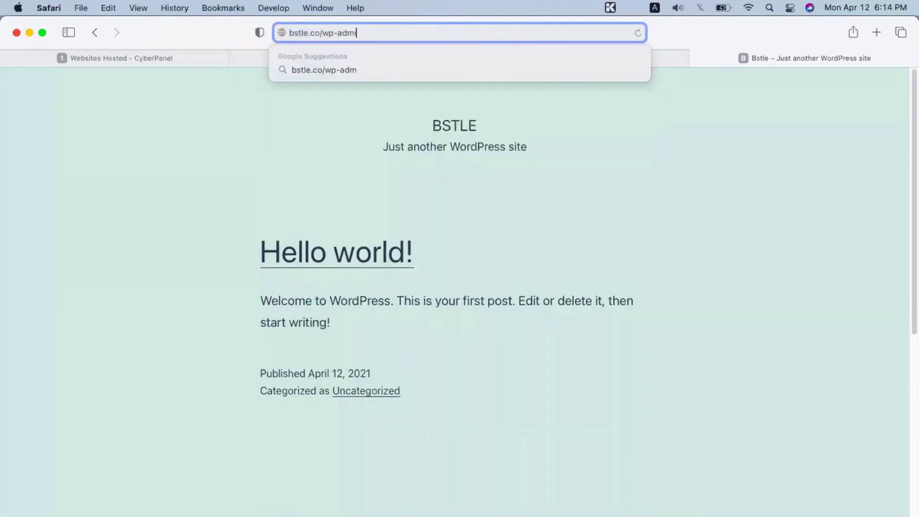
text(n)
key(Return)
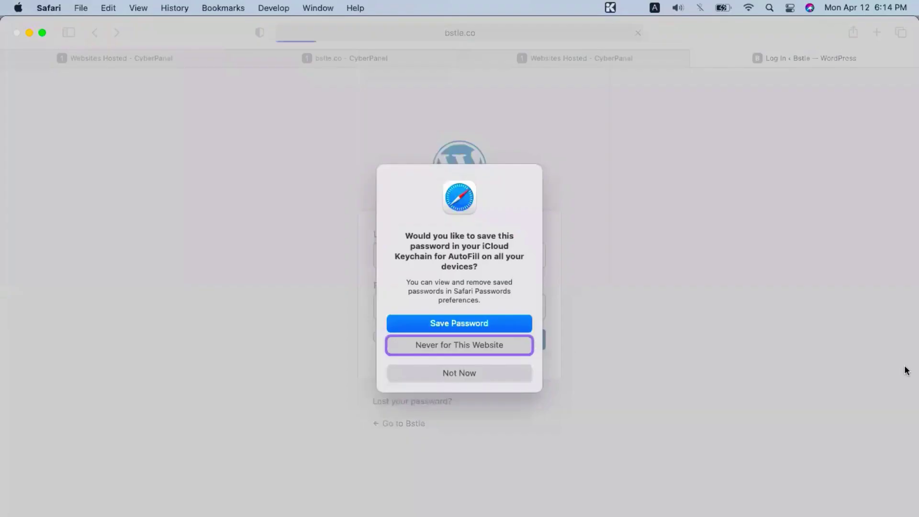
key(Escape)
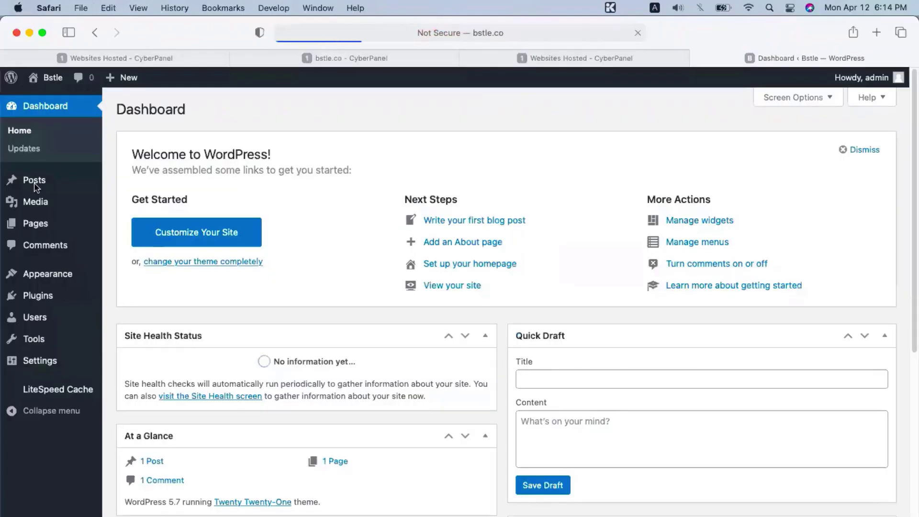
click(34, 178)
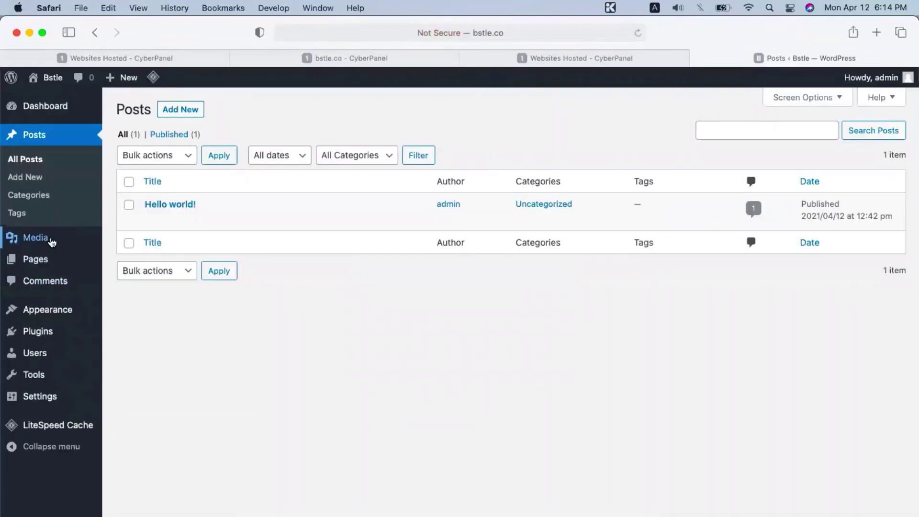